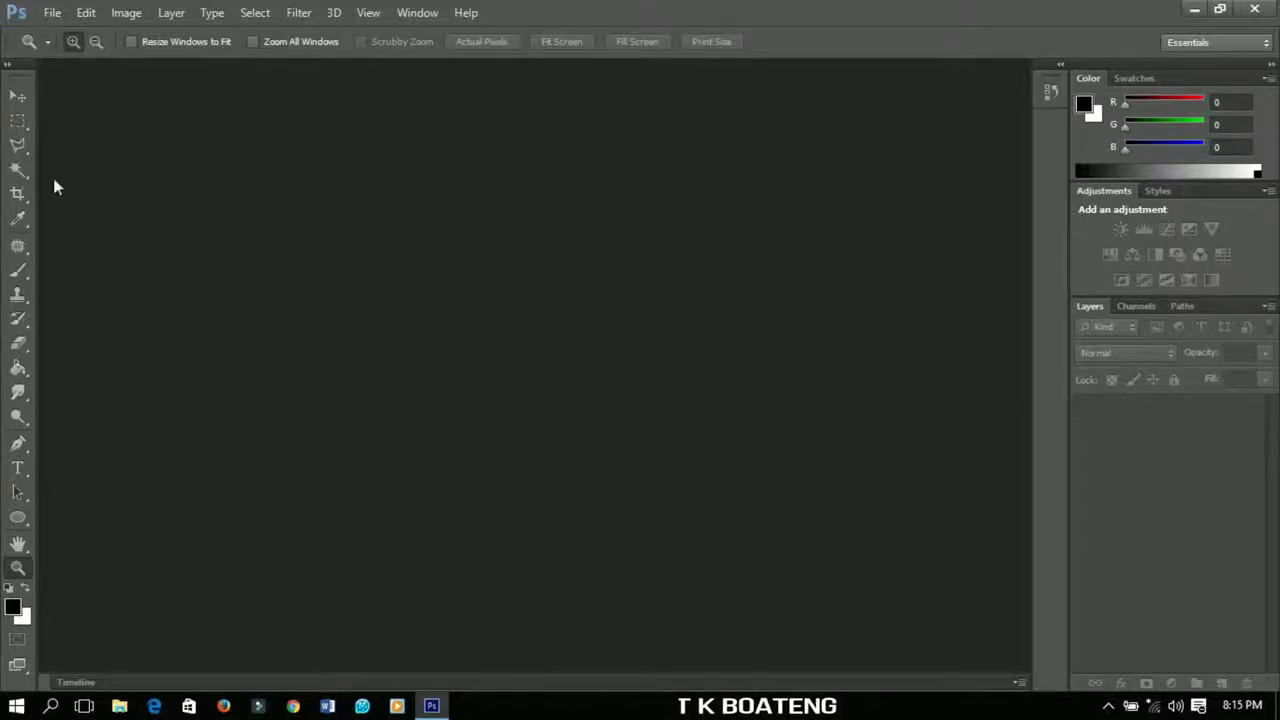
# - Start a new document via File > New, checking width 1920, height 1080 and resolution 300
pyautogui.click(57, 20)
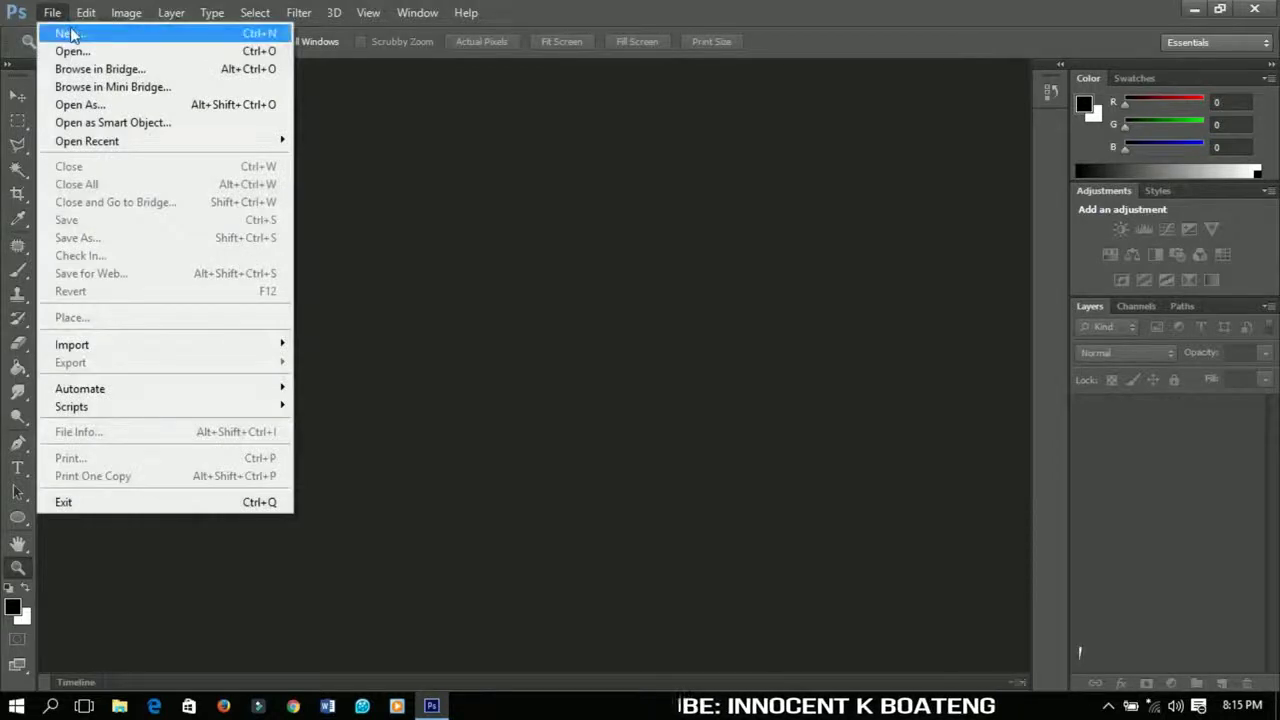
pyautogui.click(68, 33)
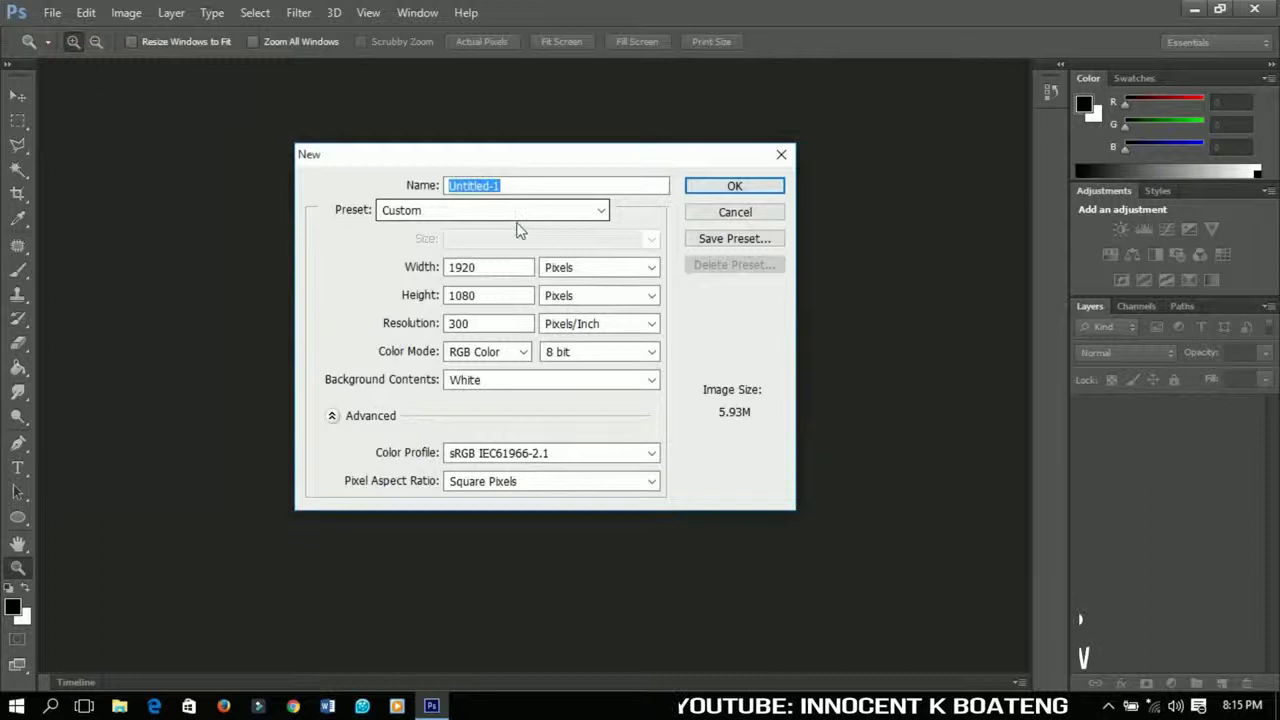
pyautogui.doubleClick(460, 267)
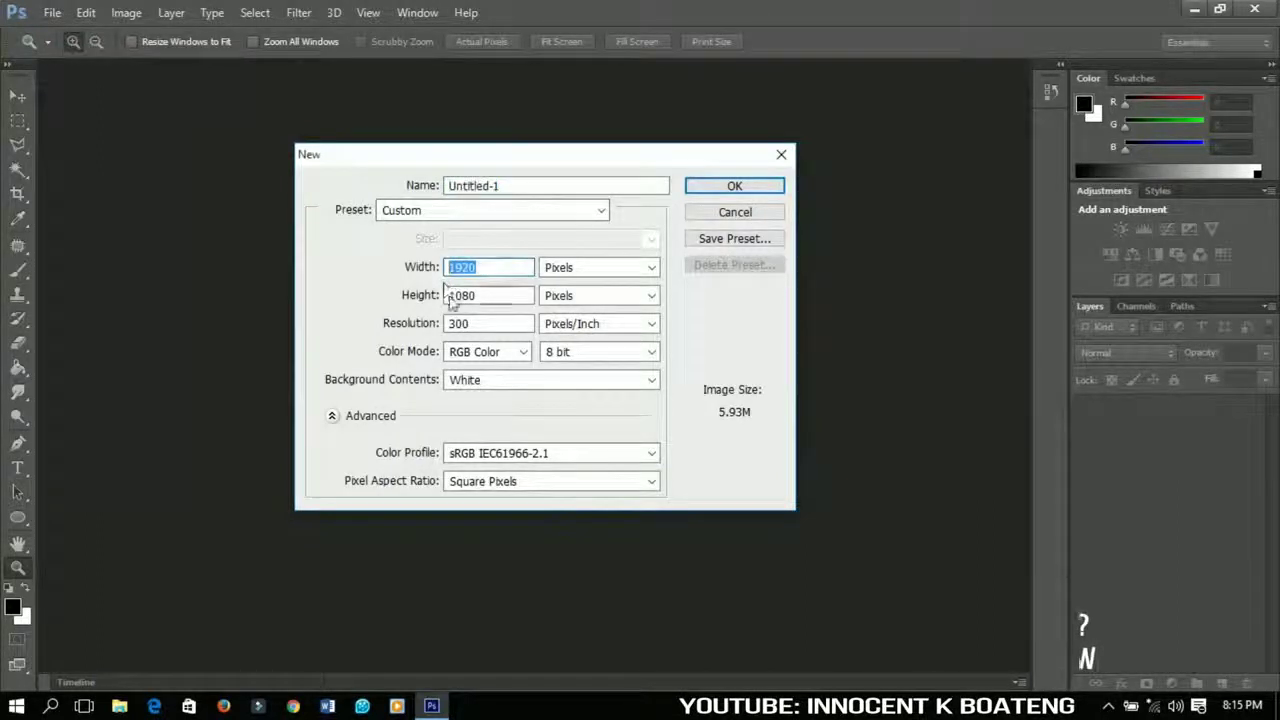
pyautogui.doubleClick(487, 299)
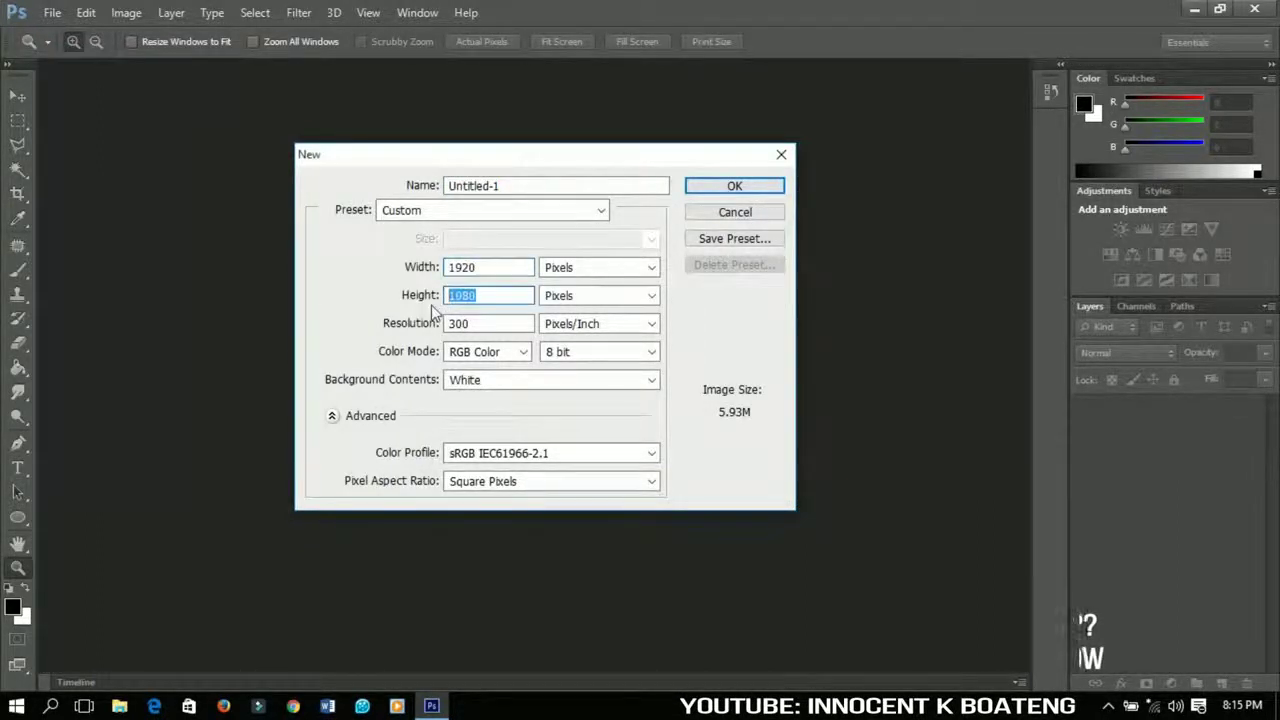
pyautogui.doubleClick(479, 328)
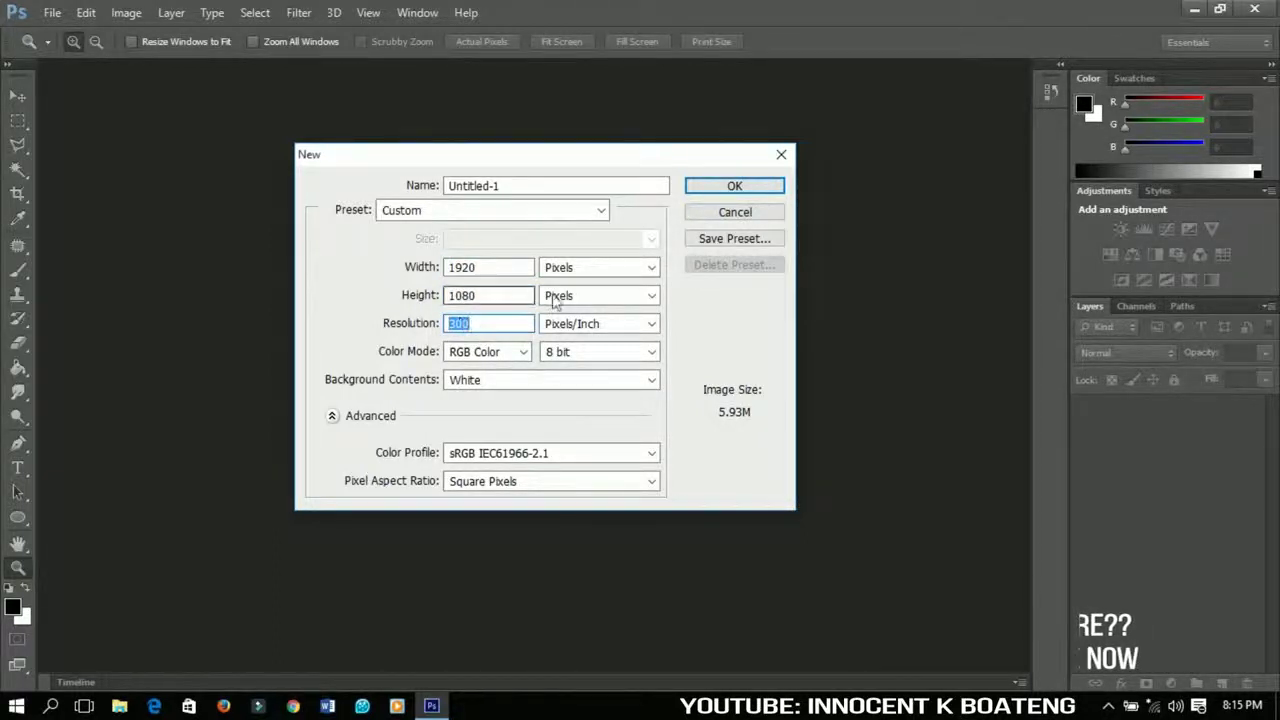
# - Confirm the new document, zoom out, and add a Solid Color fill layer with hex 2d2d2d
pyautogui.click(717, 196)
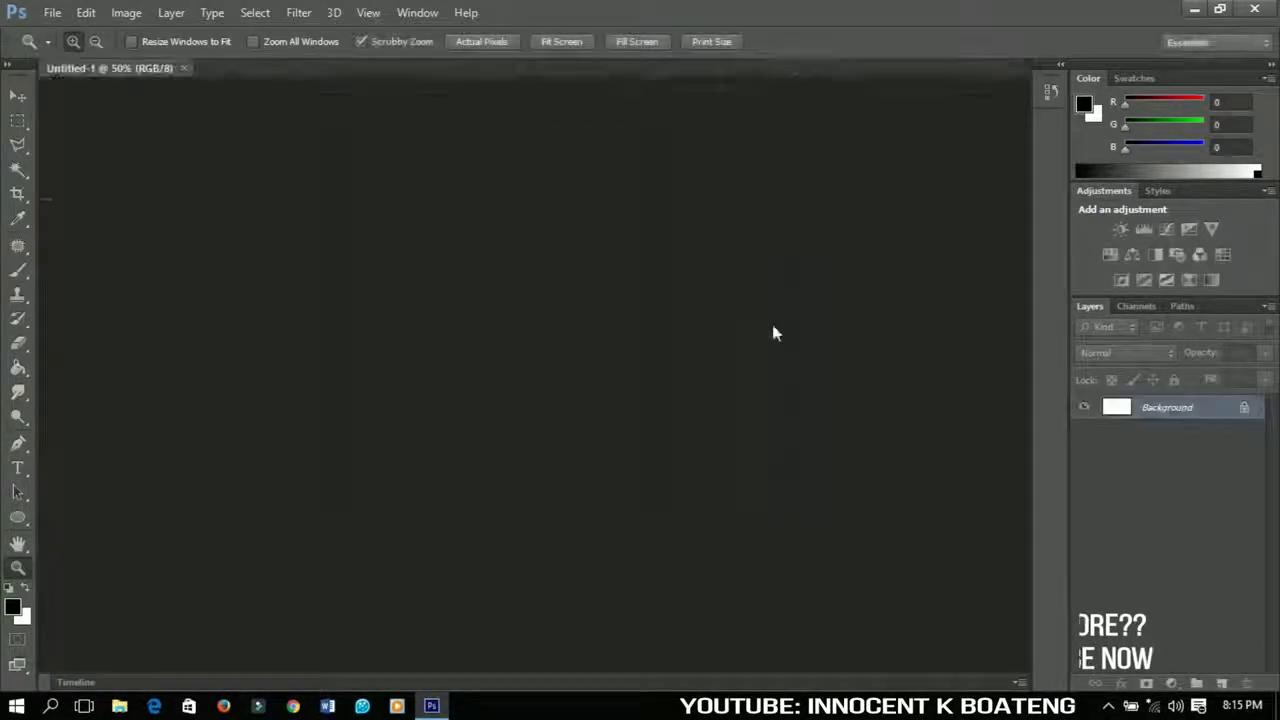
pyautogui.keyDown('alt'); pyautogui.click(703, 408); pyautogui.keyUp('alt')
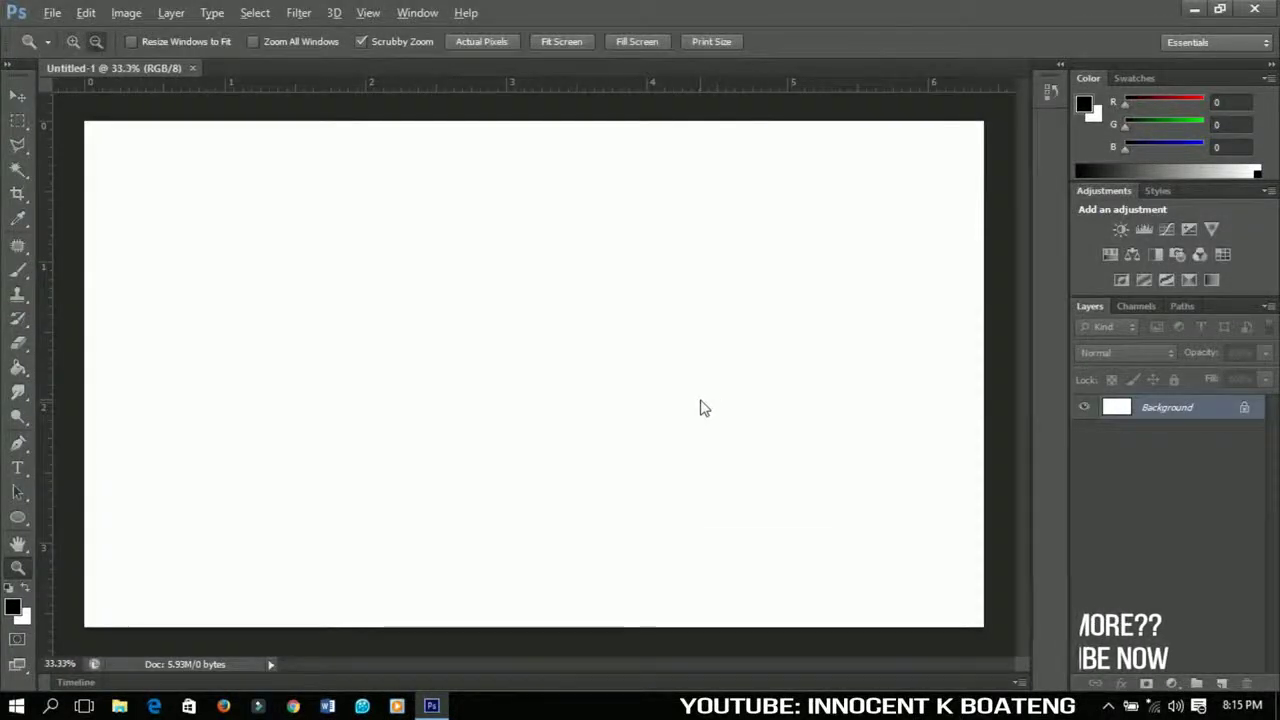
pyautogui.click(1173, 683)
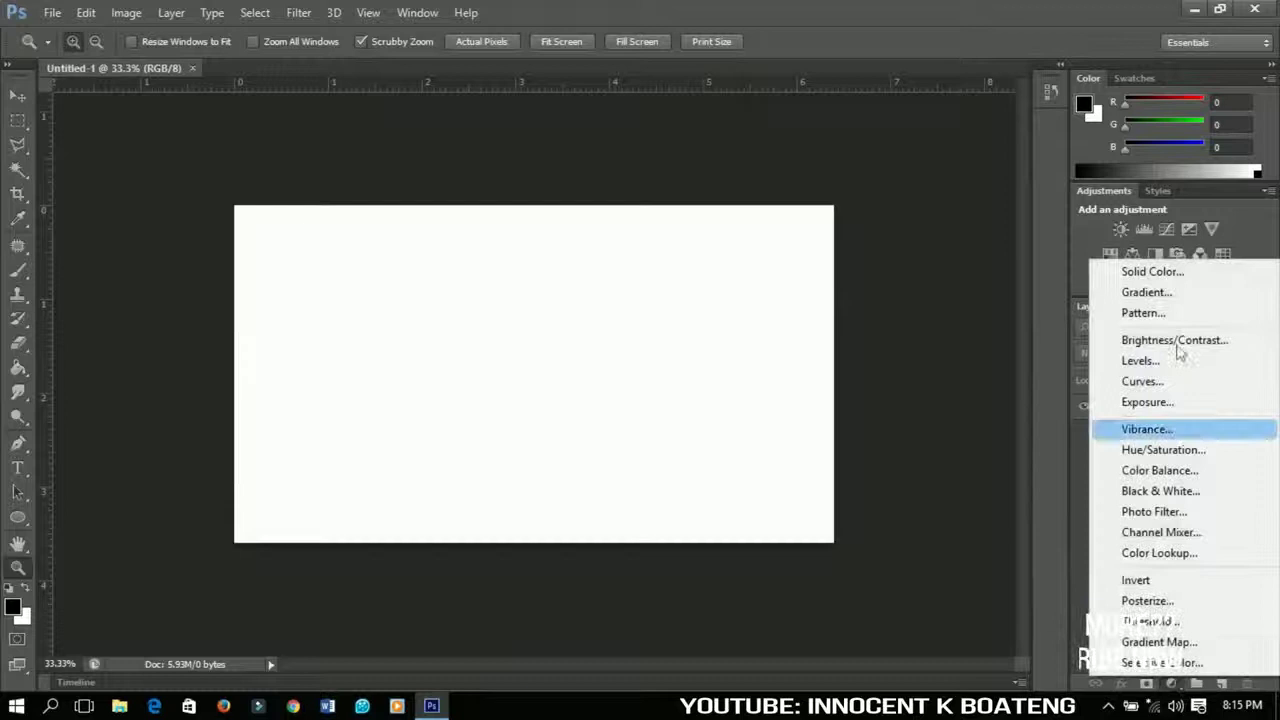
pyautogui.click(1172, 281)
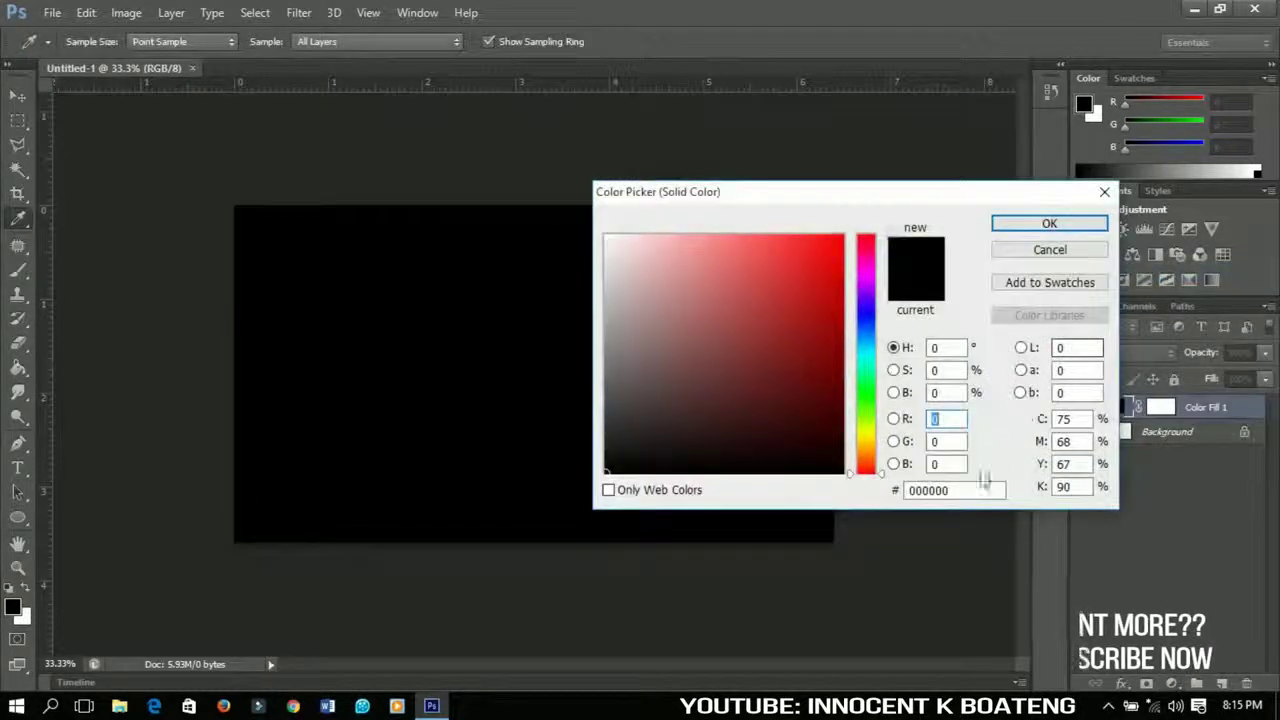
pyautogui.moveTo(974, 491); pyautogui.dragTo(878, 497)
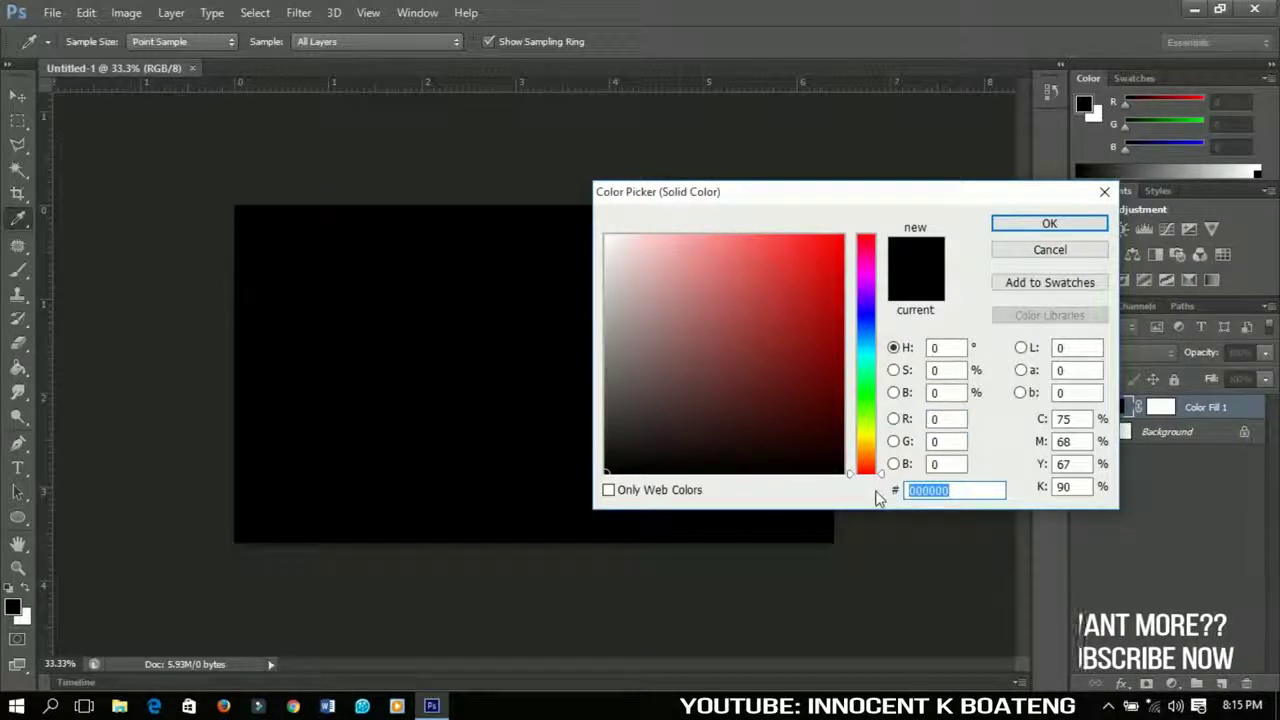
pyautogui.write('2d2d')
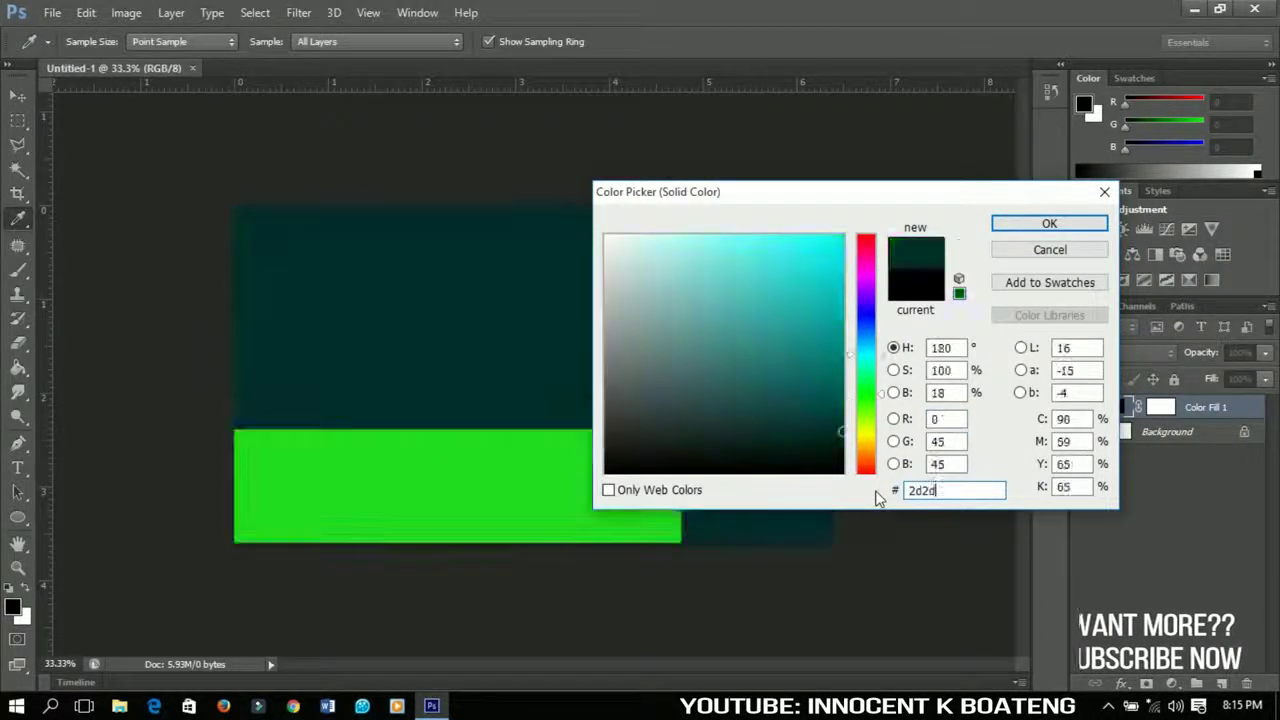
pyautogui.write('2d')
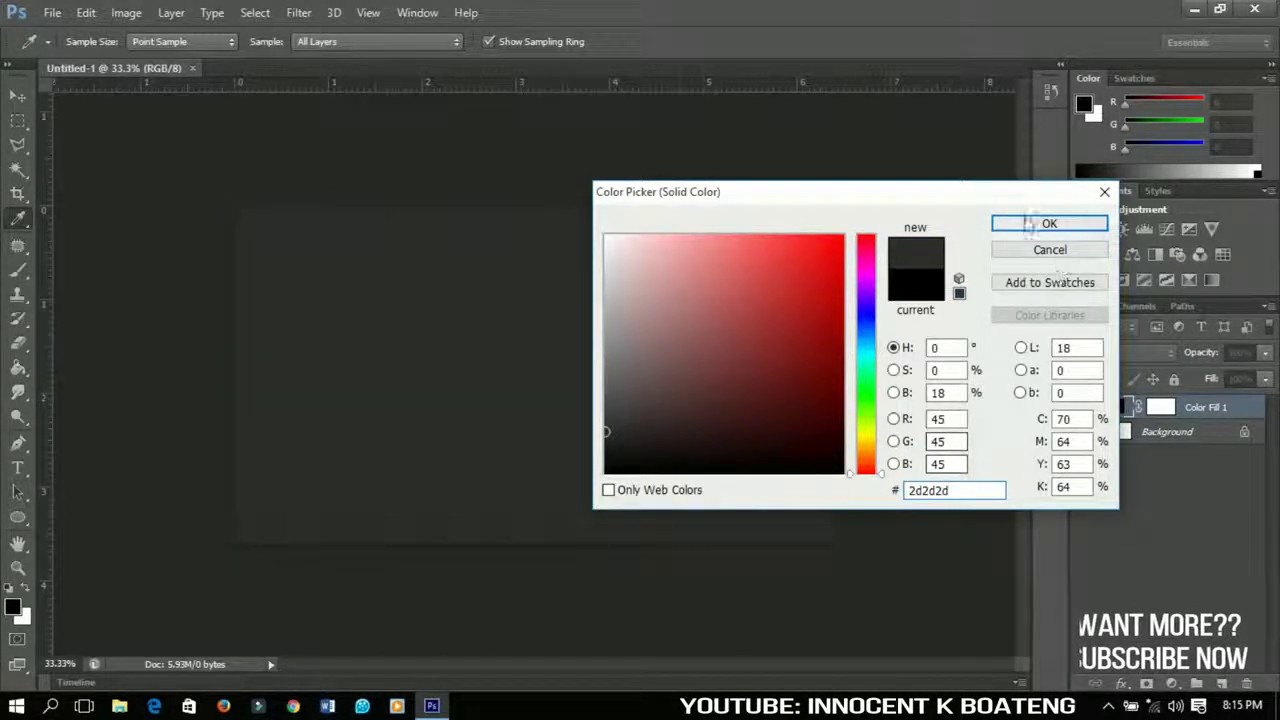
pyautogui.moveTo(966, 491); pyautogui.dragTo(785, 502)
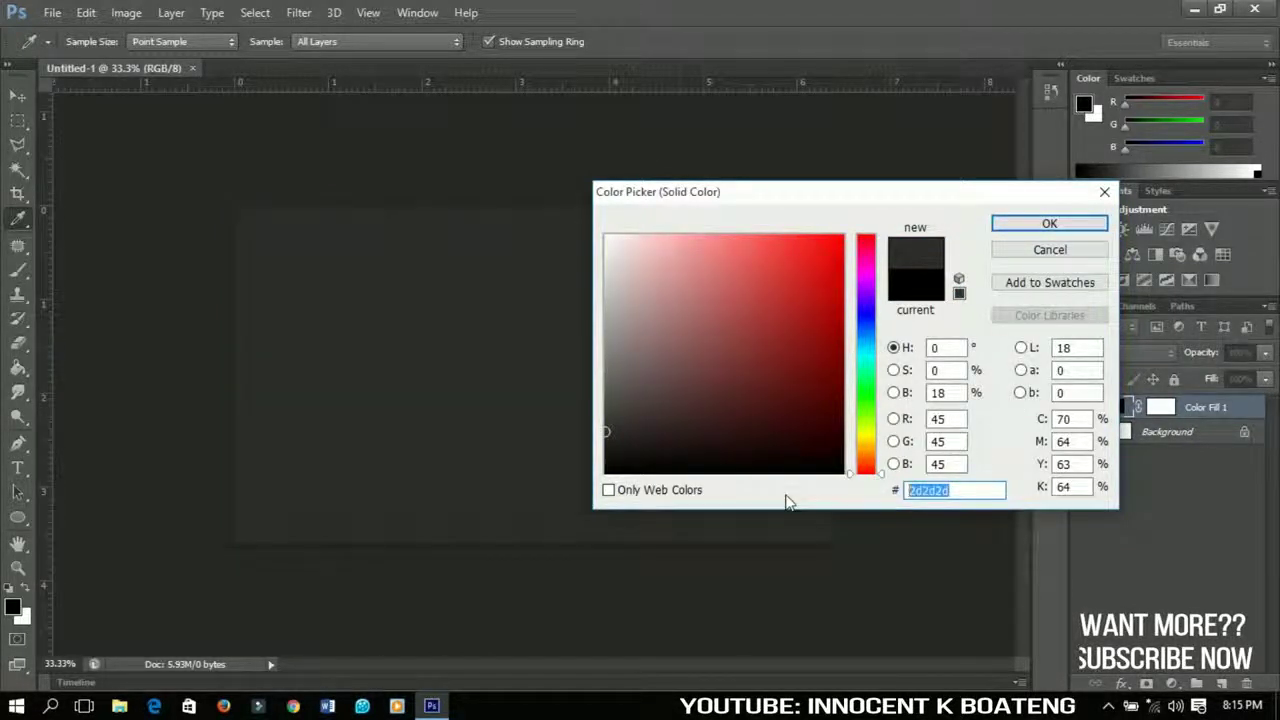
pyautogui.click(1018, 225)
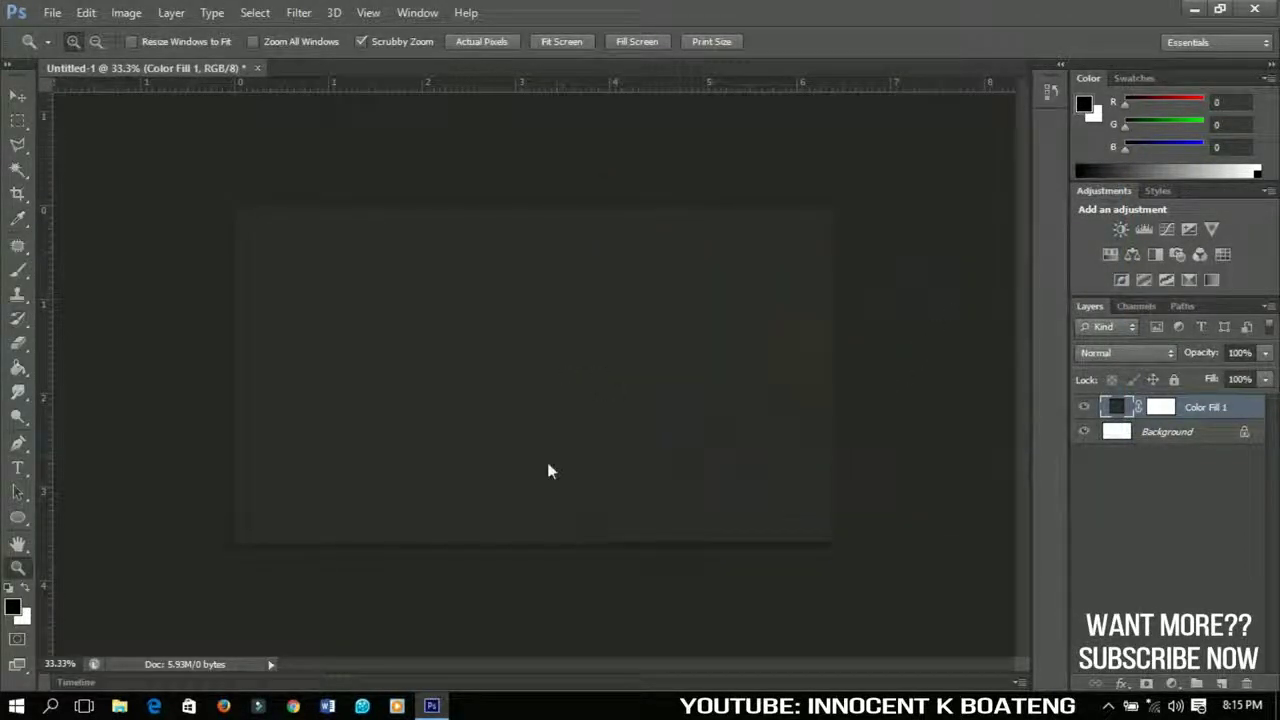
# - Draw a black circle with the Ellipse Tool
pyautogui.click(18, 520)
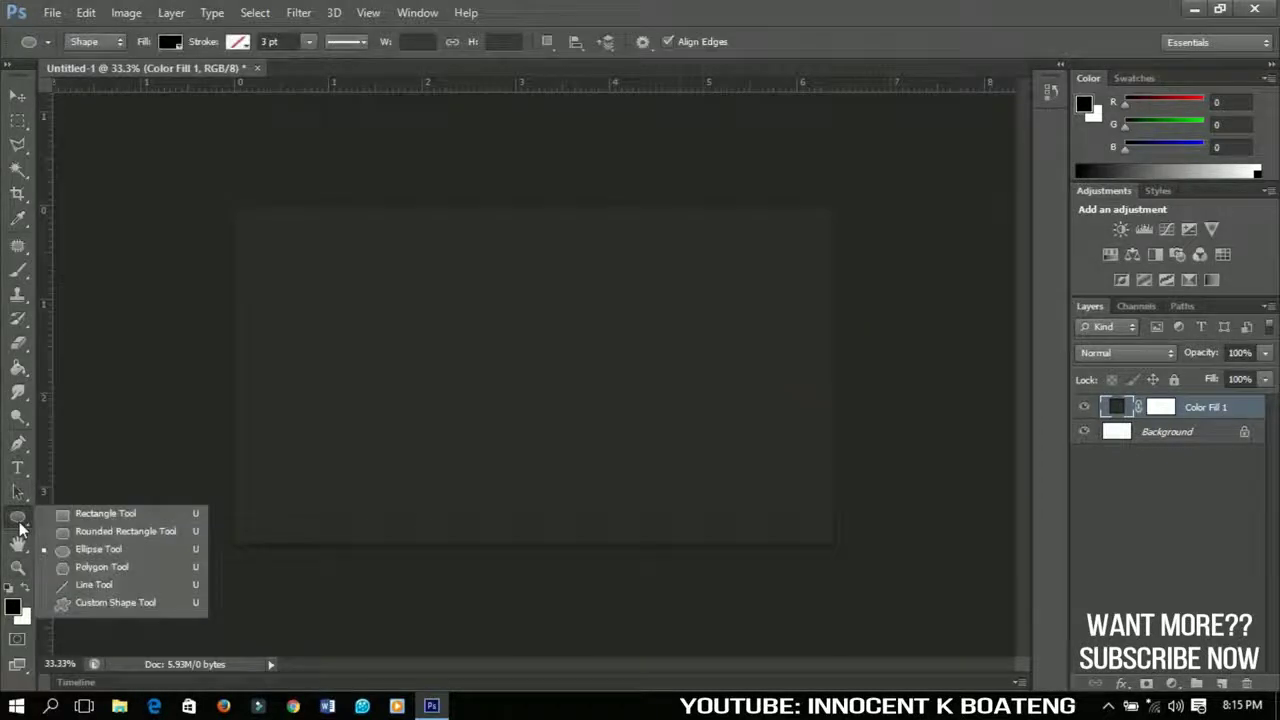
pyautogui.click(74, 551)
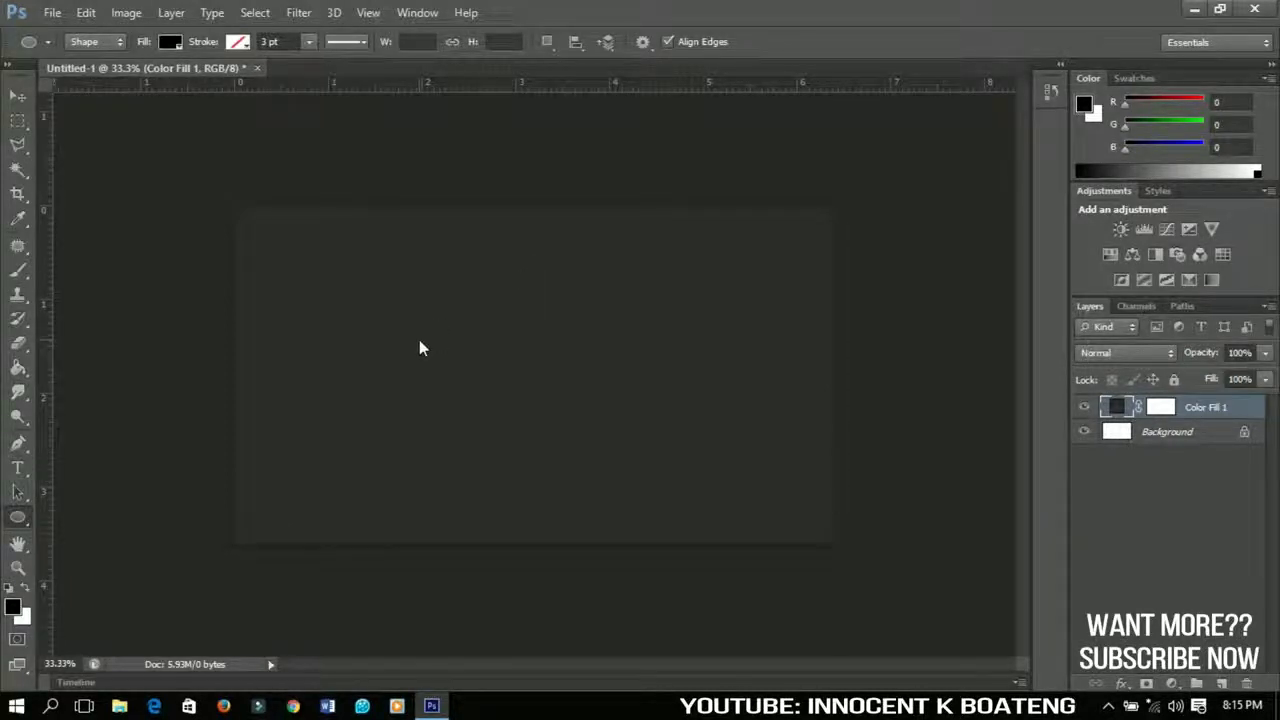
pyautogui.moveTo(423, 334); pyautogui.dragTo(698, 519)
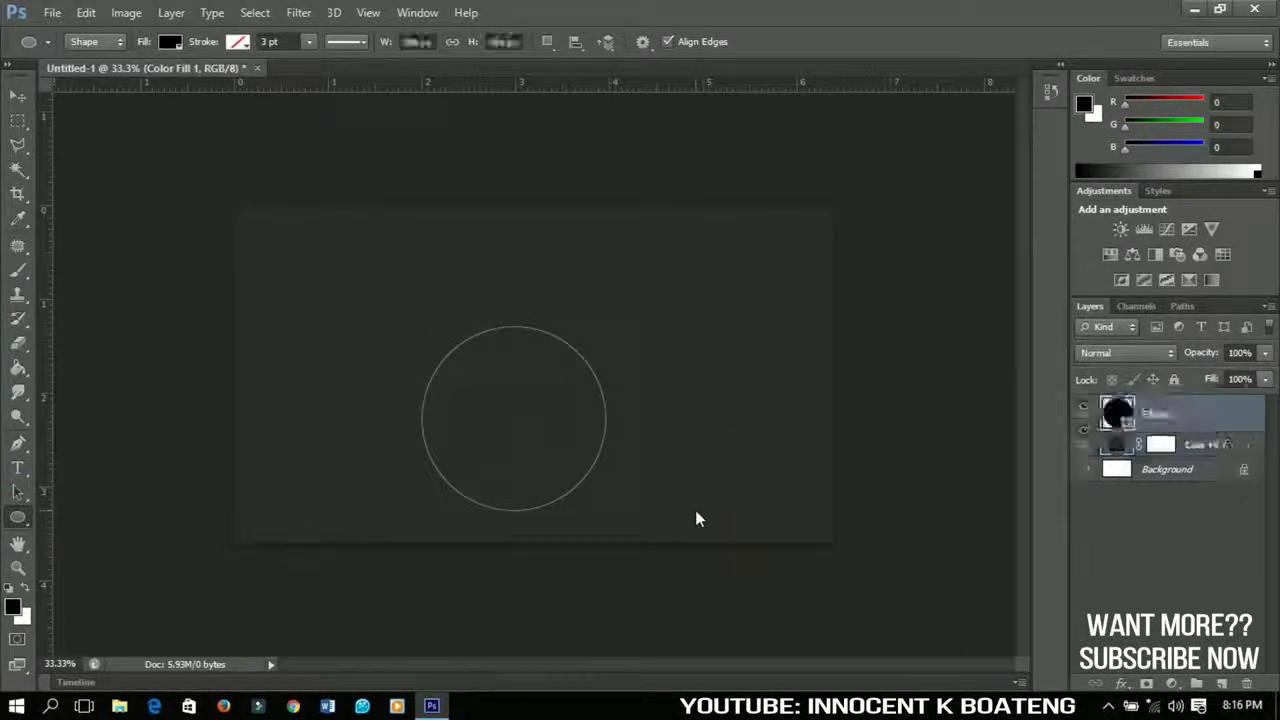
# - Centre the circle horizontally and vertically on the canvas, then deselect
pyautogui.click(20, 96)
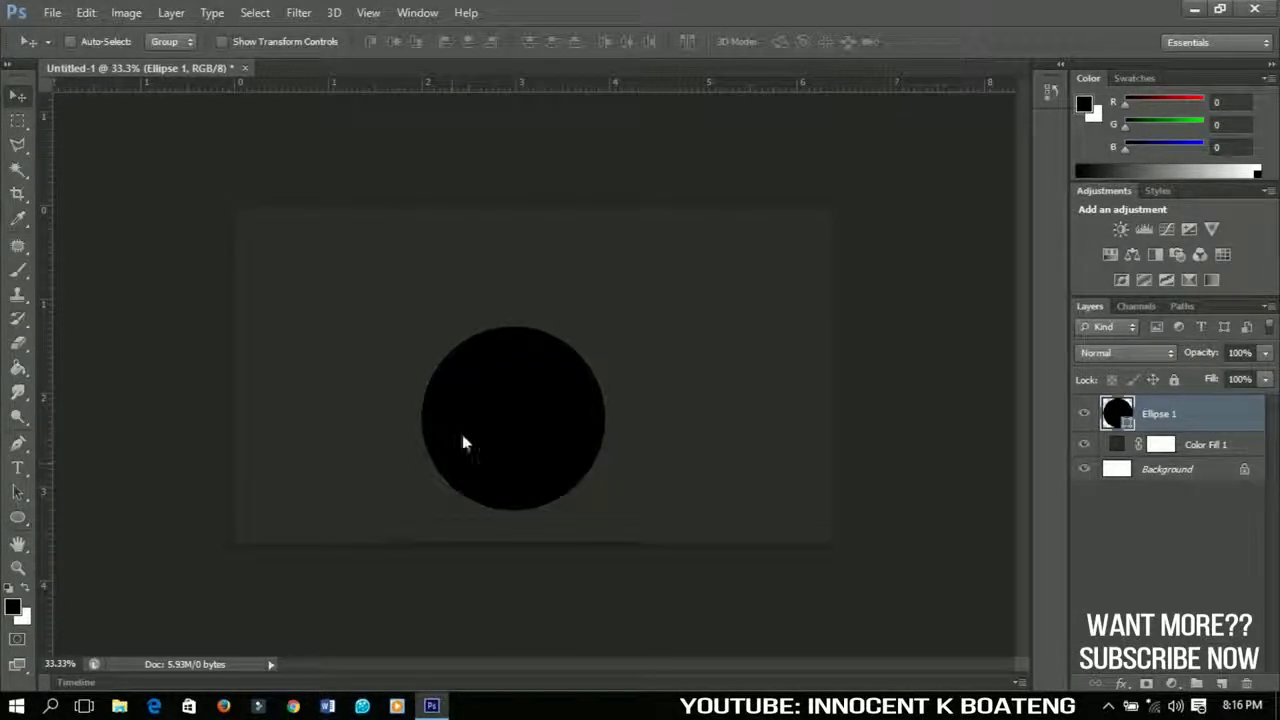
pyautogui.hotkey('ctrl', 'a')
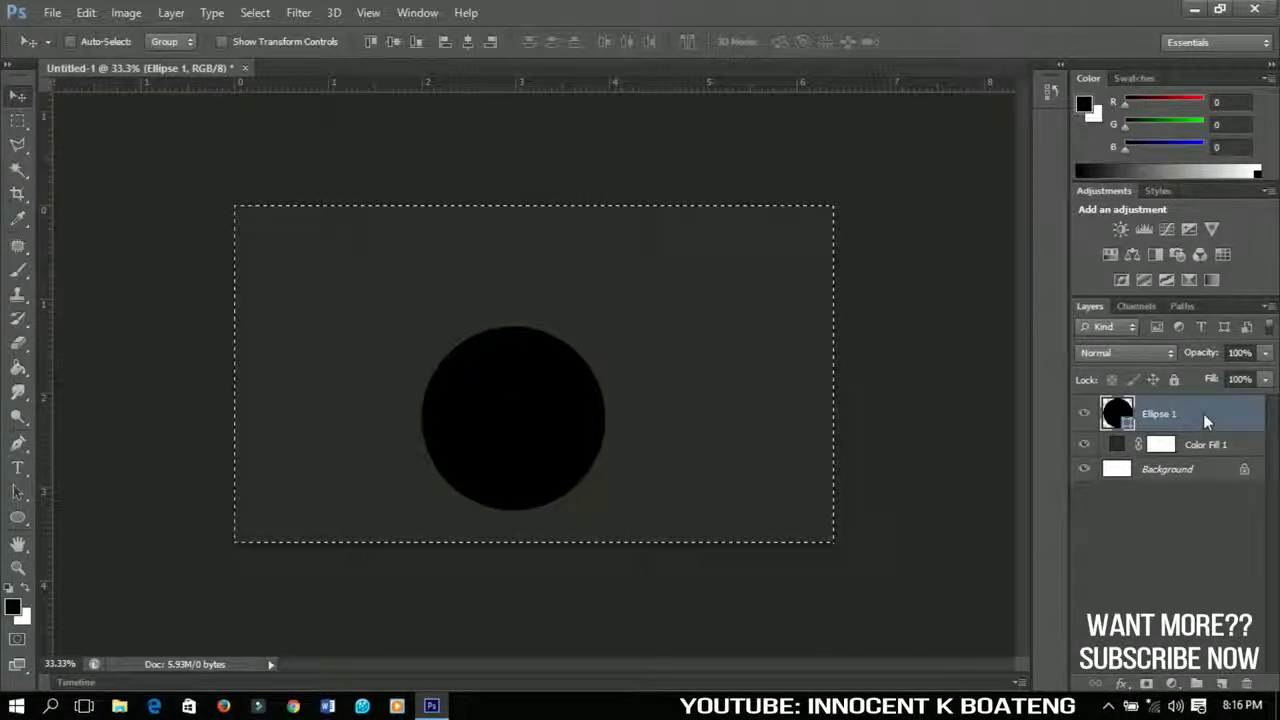
pyautogui.click(468, 45)
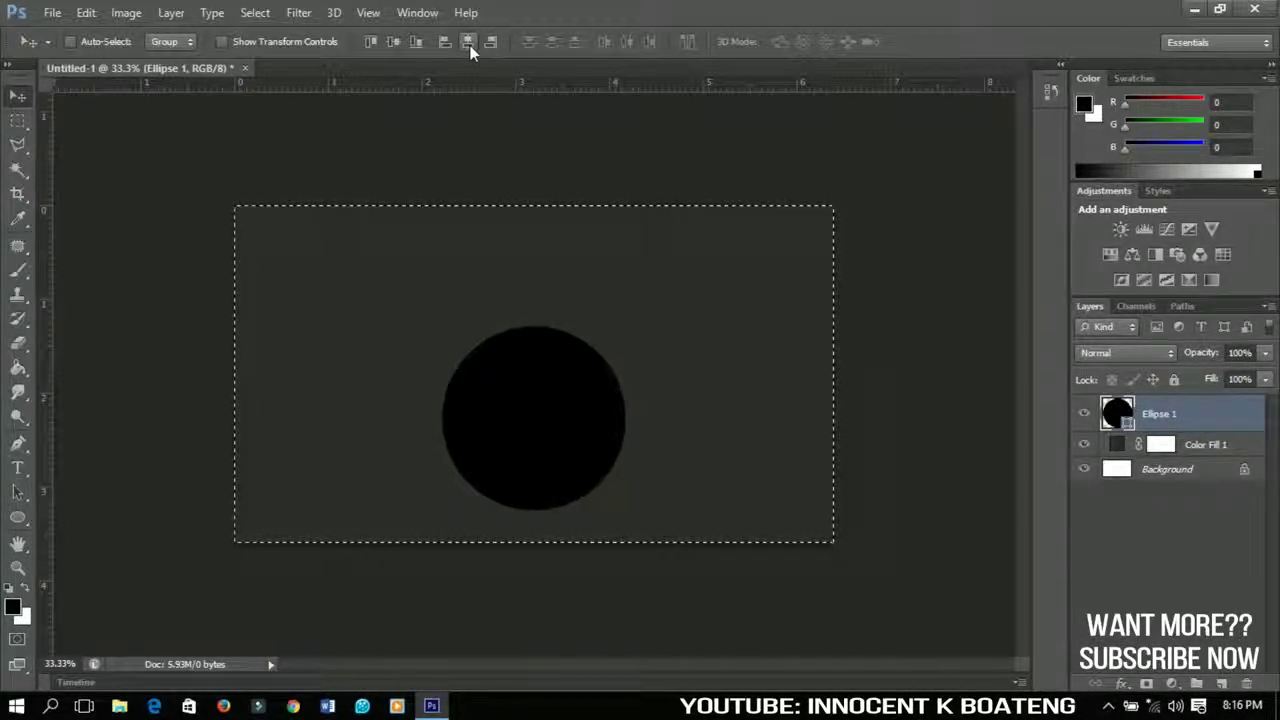
pyautogui.click(393, 42)
pyautogui.hotkey('ctrl', 'd')
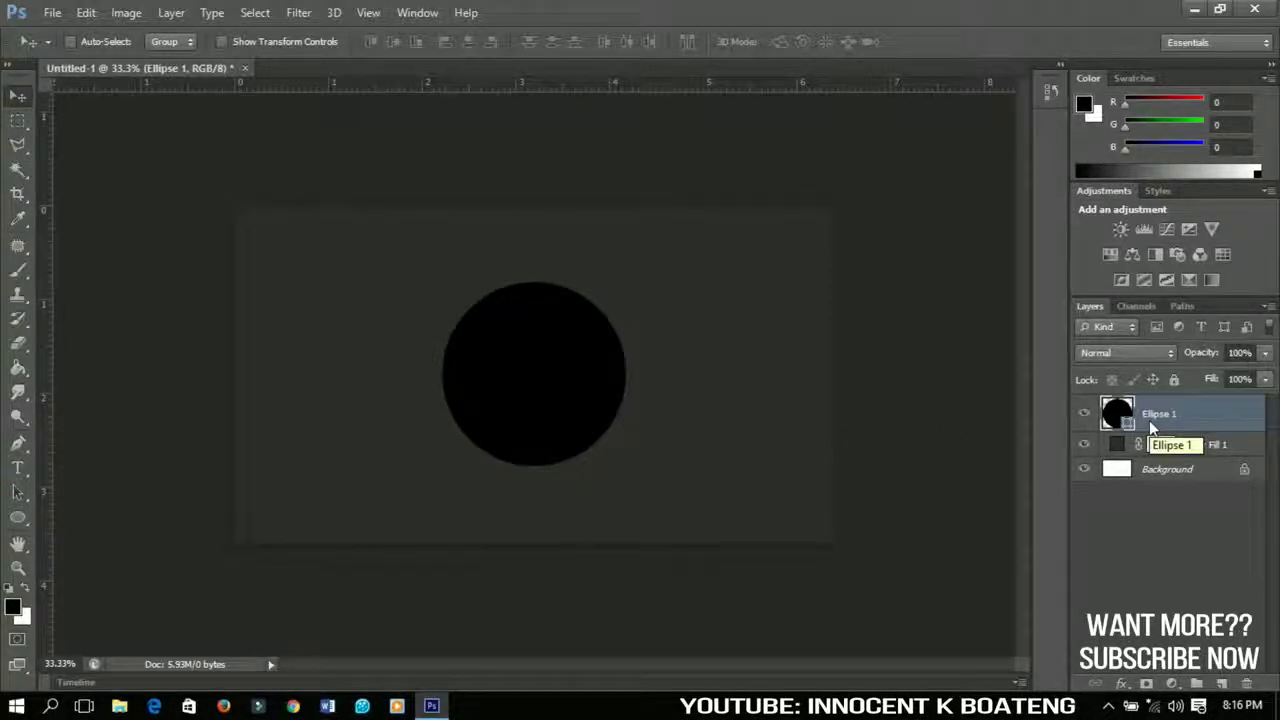
# - Open Blending Options for Ellipse 1 and enable its Gradient Overlay settings
pyautogui.rightClick(1150, 422)
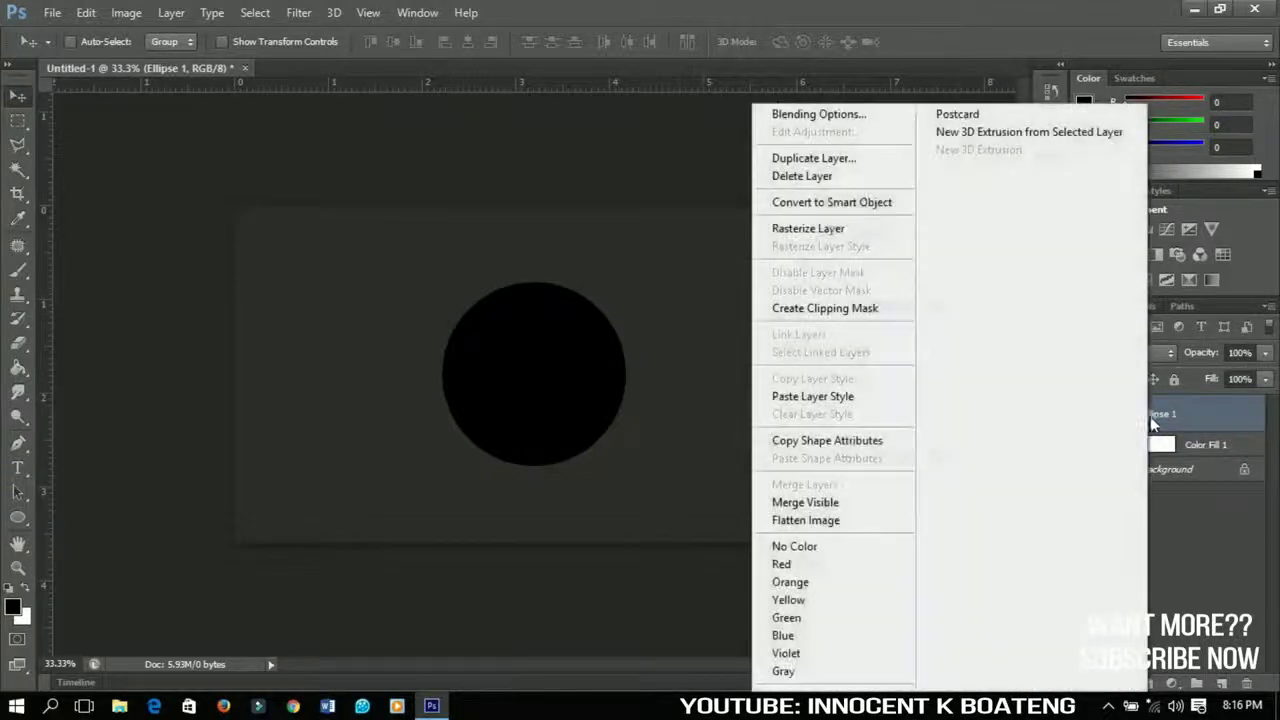
pyautogui.click(867, 115)
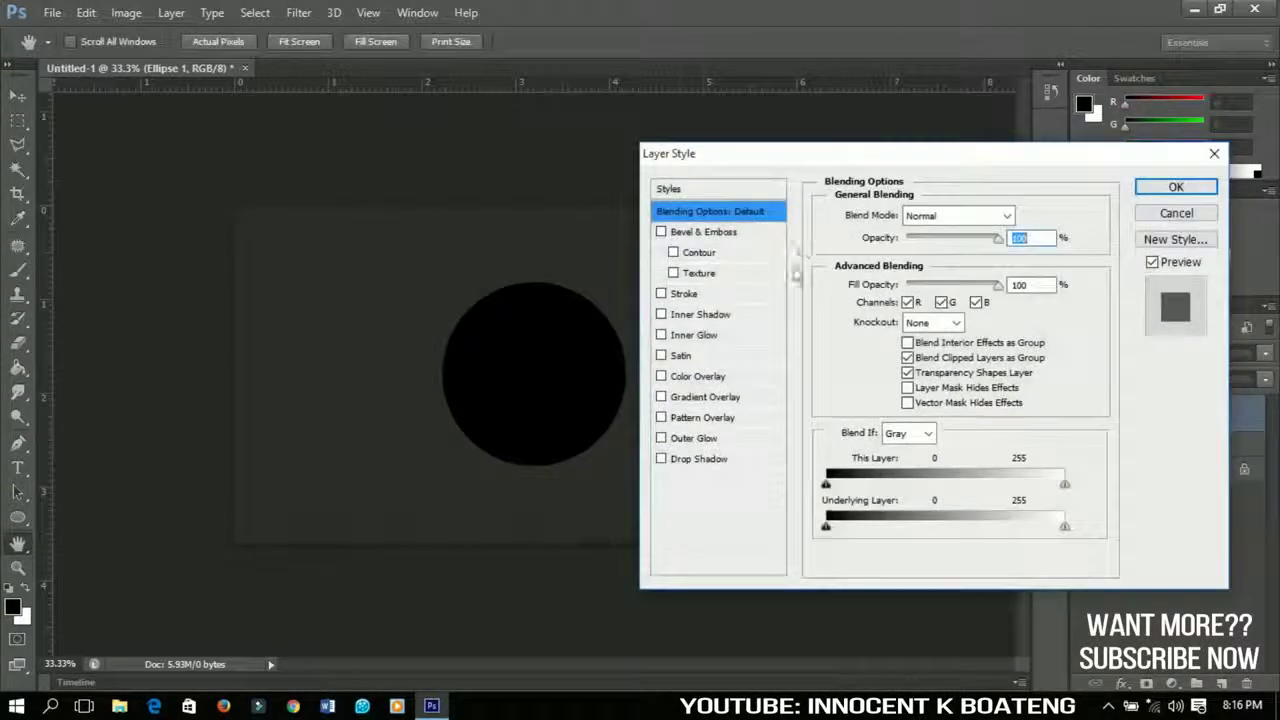
pyautogui.moveTo(766, 160); pyautogui.dragTo(741, 149)
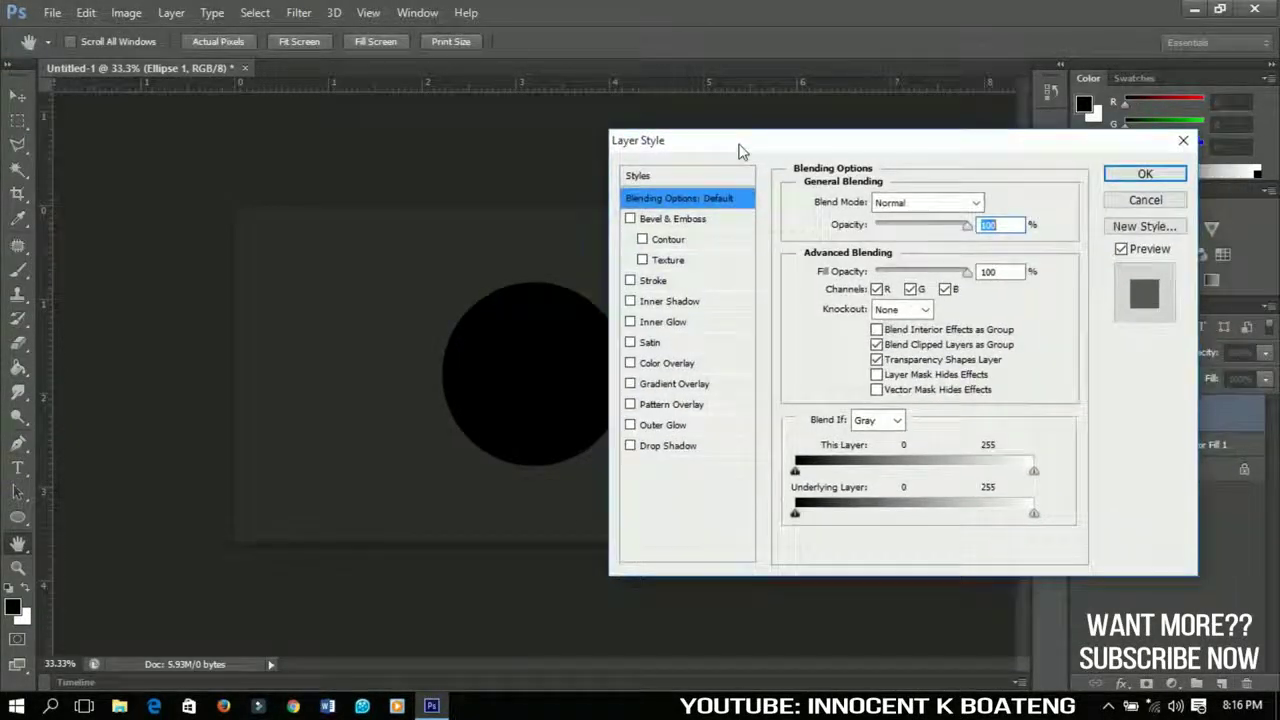
pyautogui.click(632, 385)
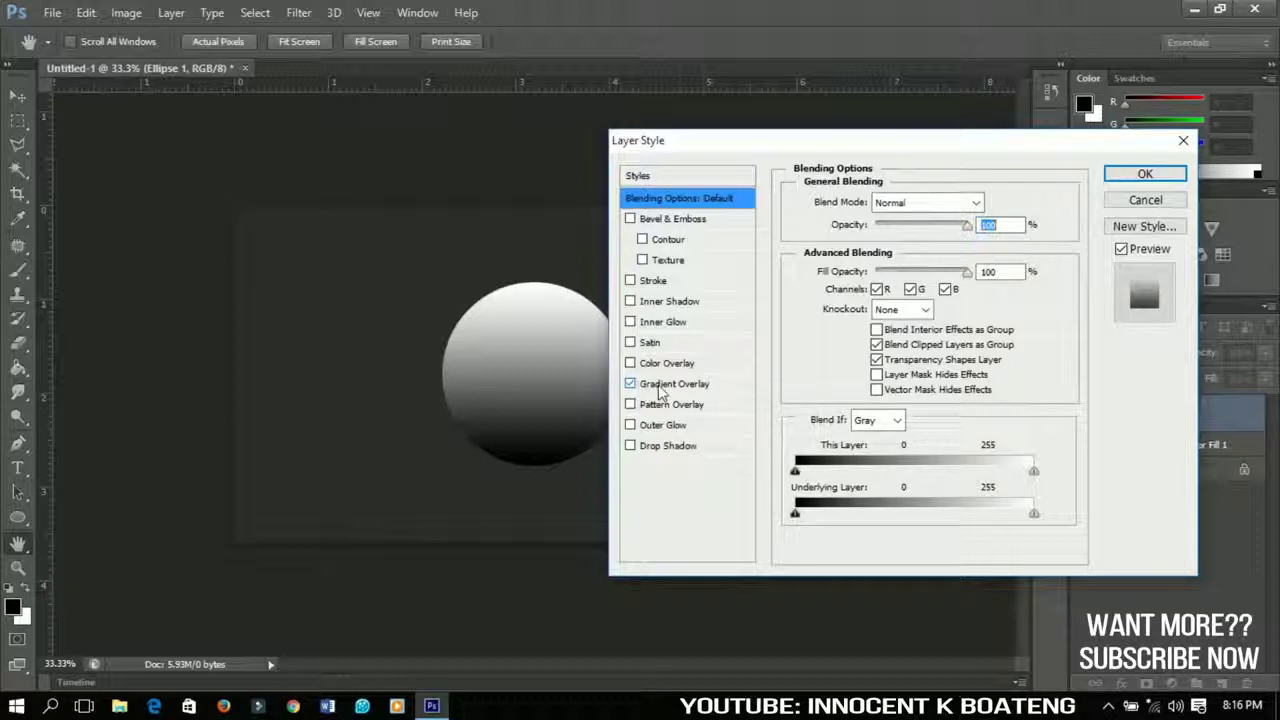
pyautogui.click(662, 386)
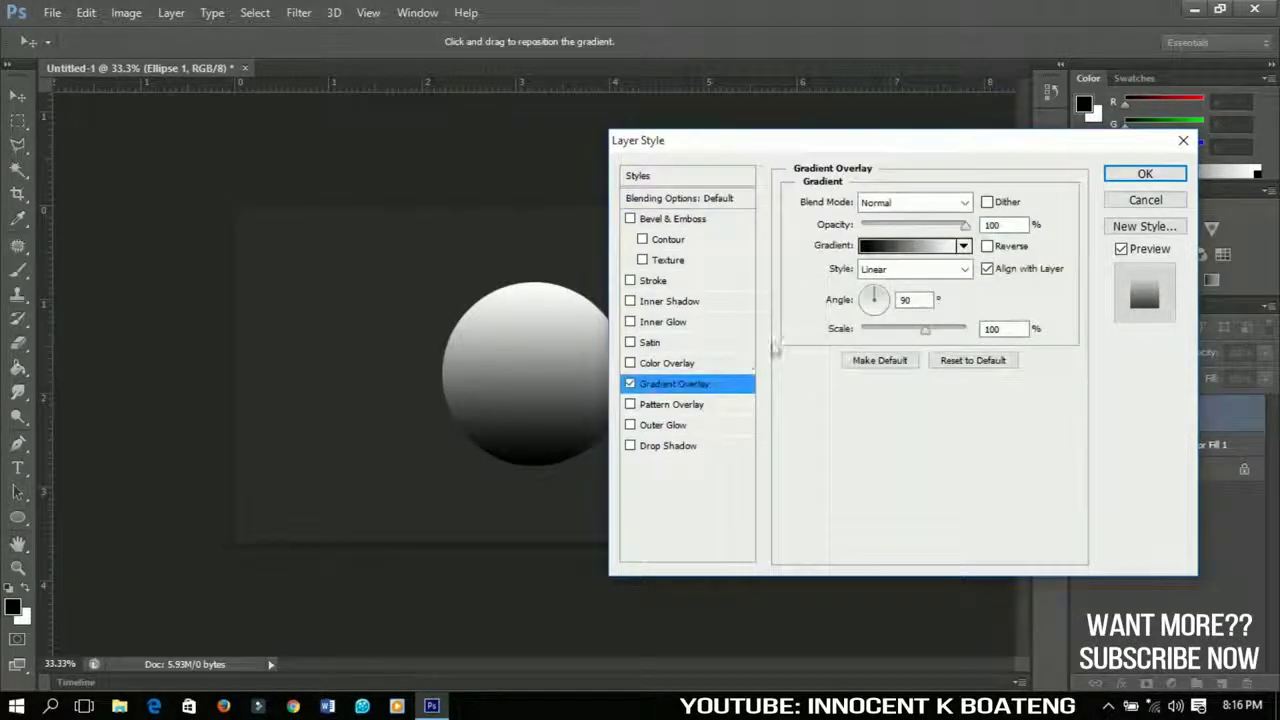
# - In the Gradient Editor, add evenly spaced colour stops and apply the silver gradient preset
pyautogui.click(910, 250)
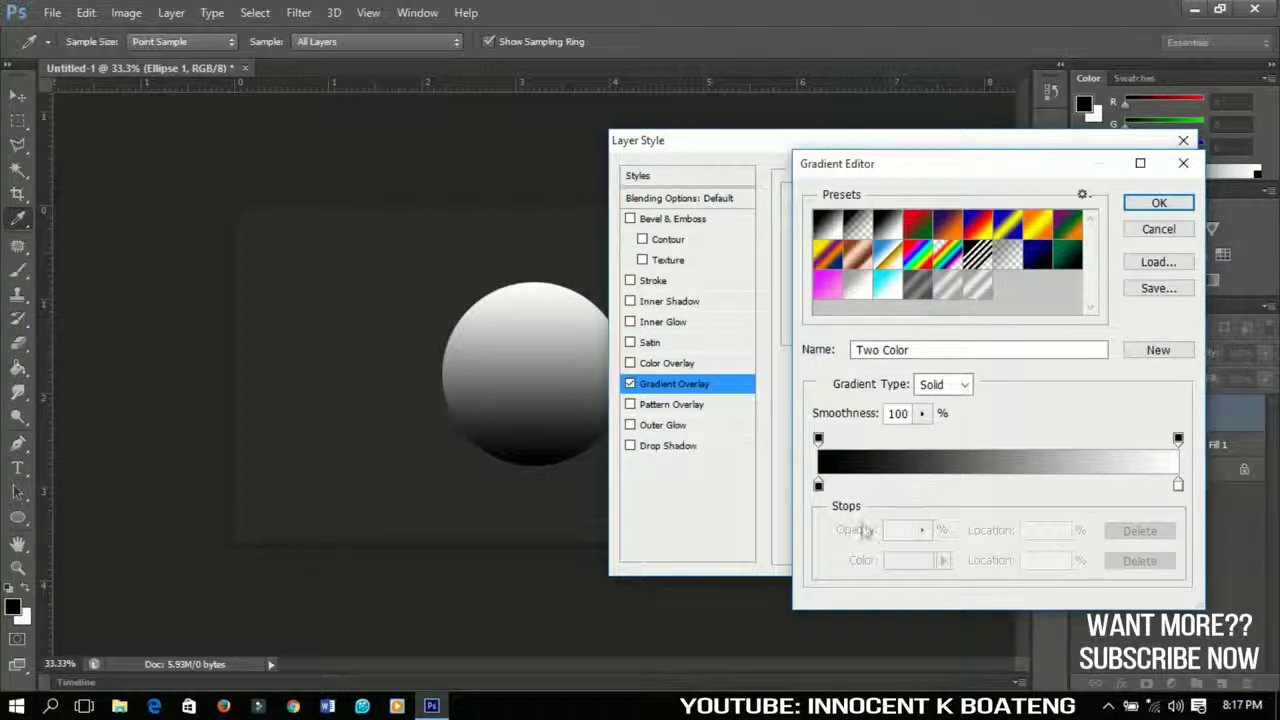
pyautogui.click(818, 485)
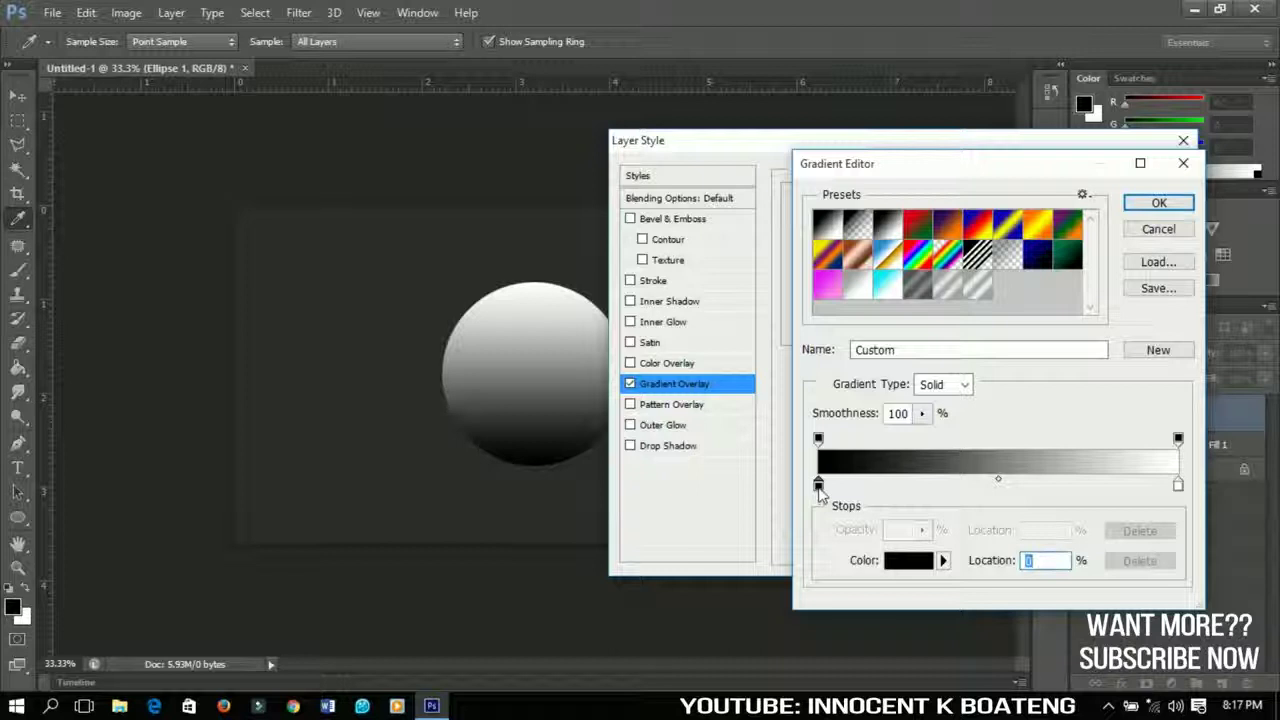
pyautogui.click(877, 485)
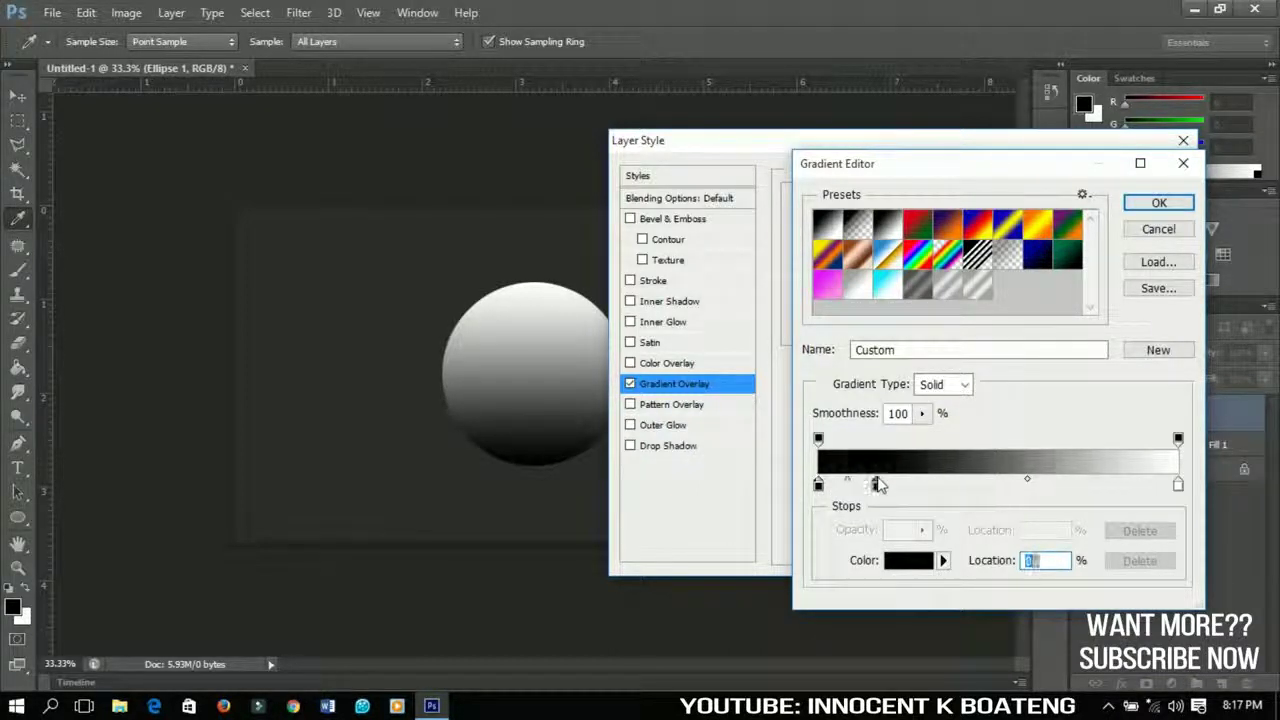
pyautogui.click(932, 485)
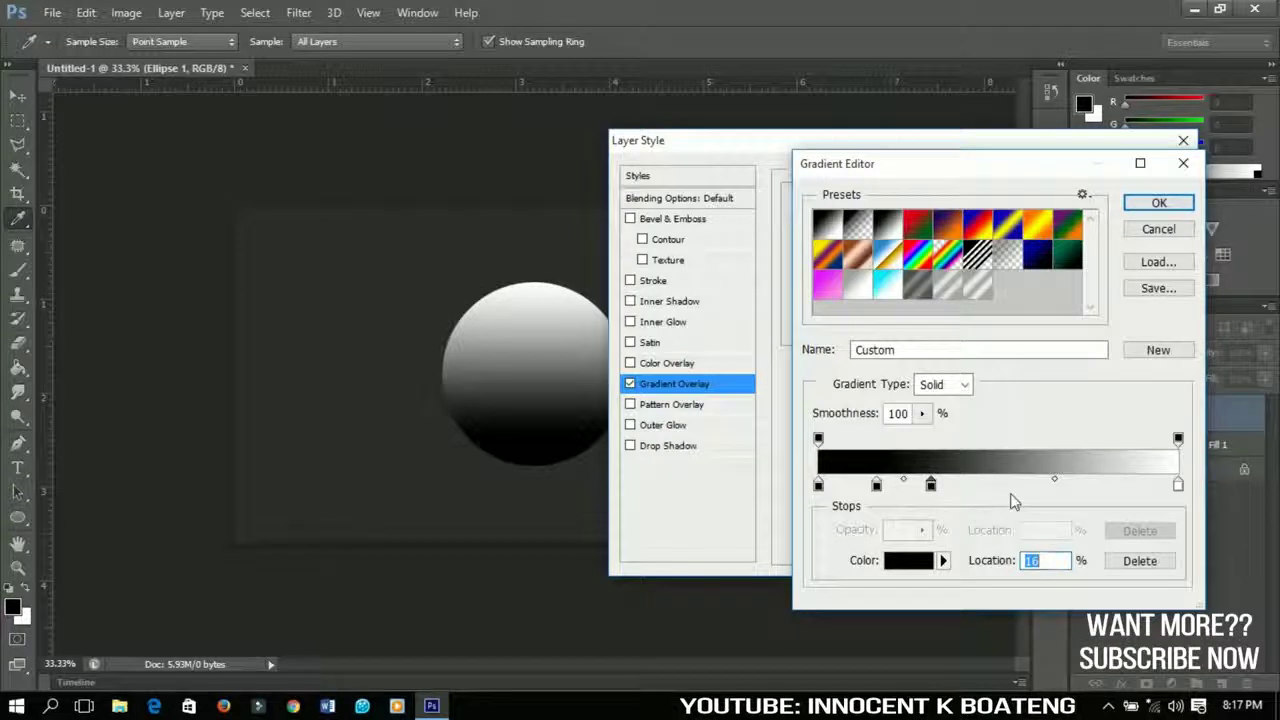
pyautogui.click(981, 485)
pyautogui.click(1028, 485)
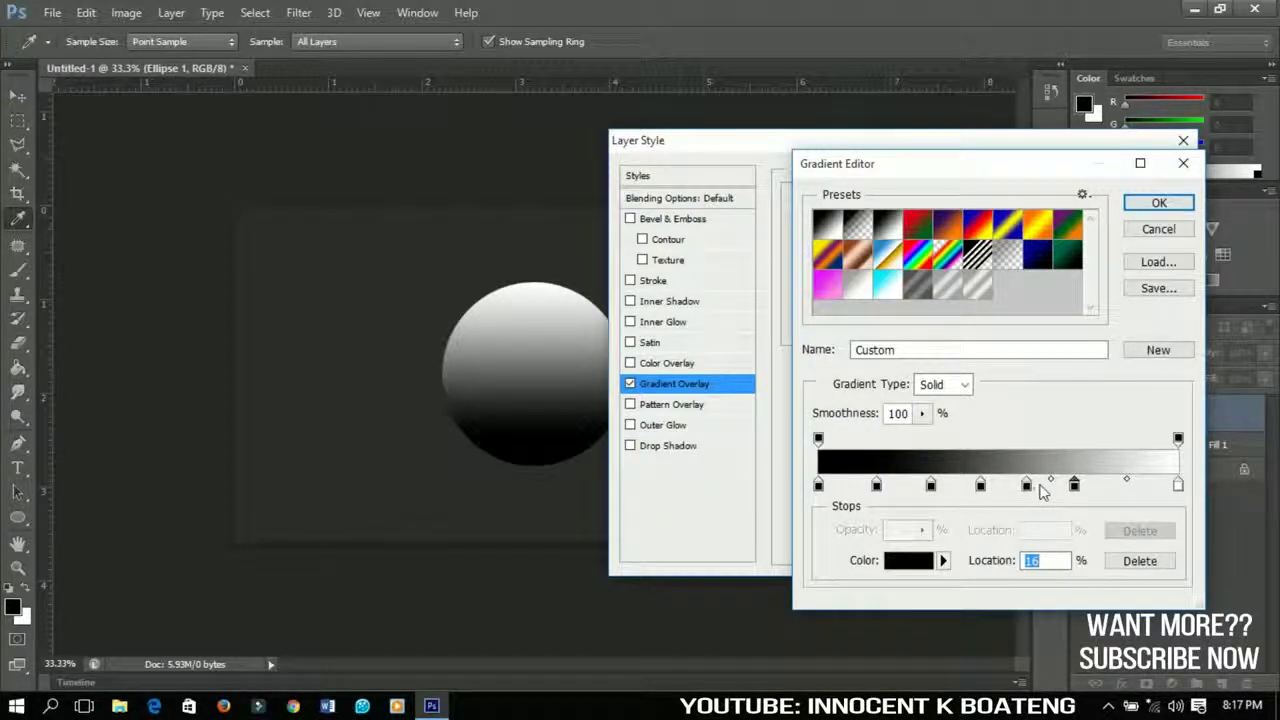
pyautogui.click(987, 291)
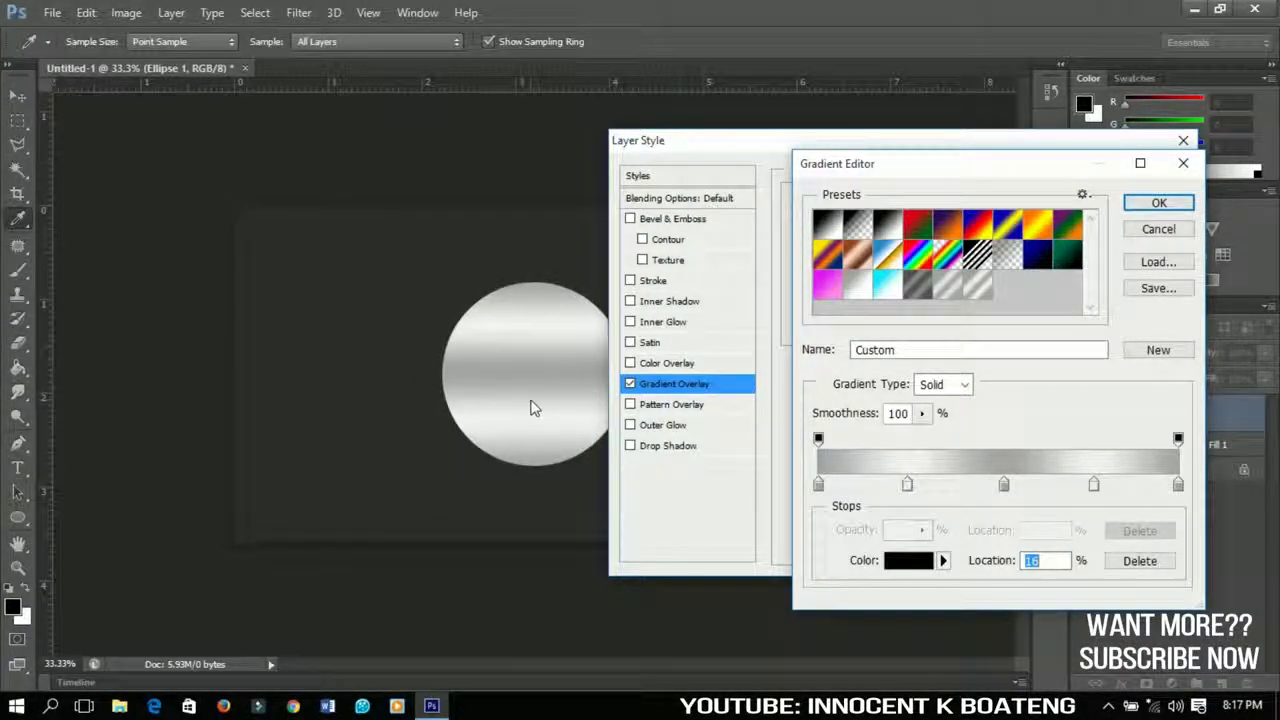
# - Colour the first stop #a4a4a4 and the 25% stop #f4f1f1, then accept the gradient
pyautogui.click(818, 485)
pyautogui.doubleClick(818, 485)
pyautogui.moveTo(988, 491); pyautogui.dragTo(849, 494)
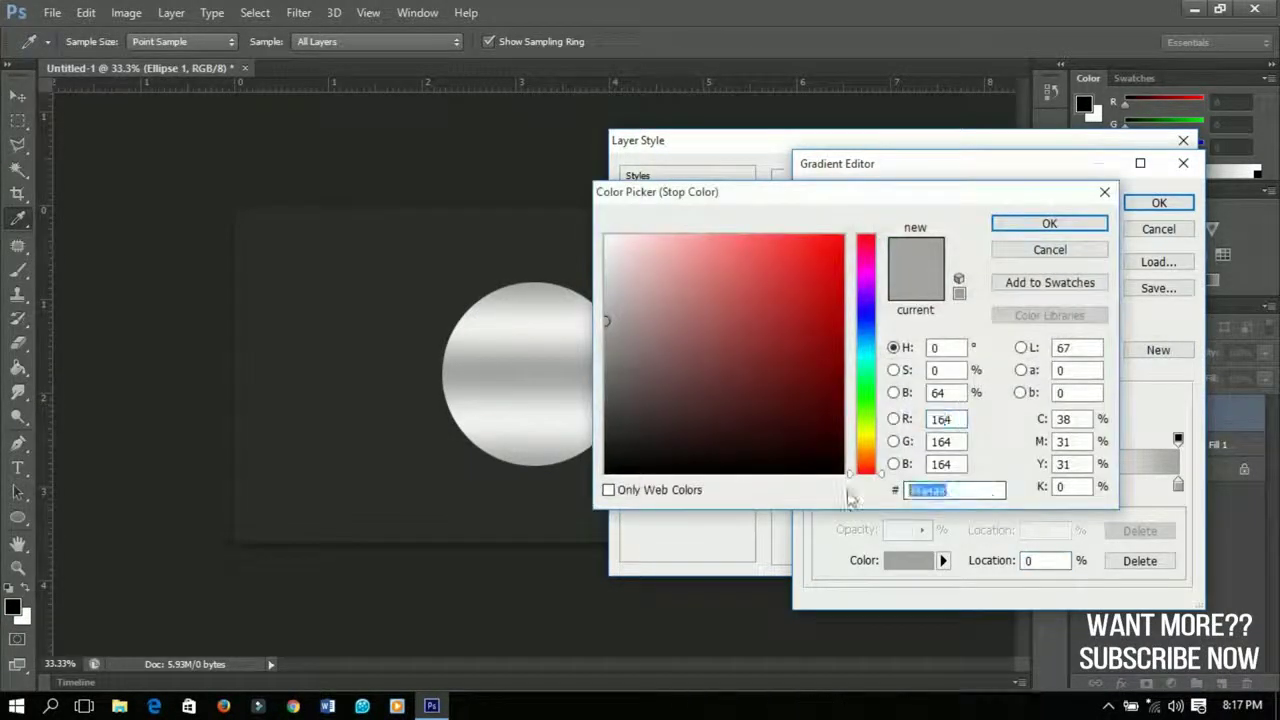
pyautogui.click(1040, 224)
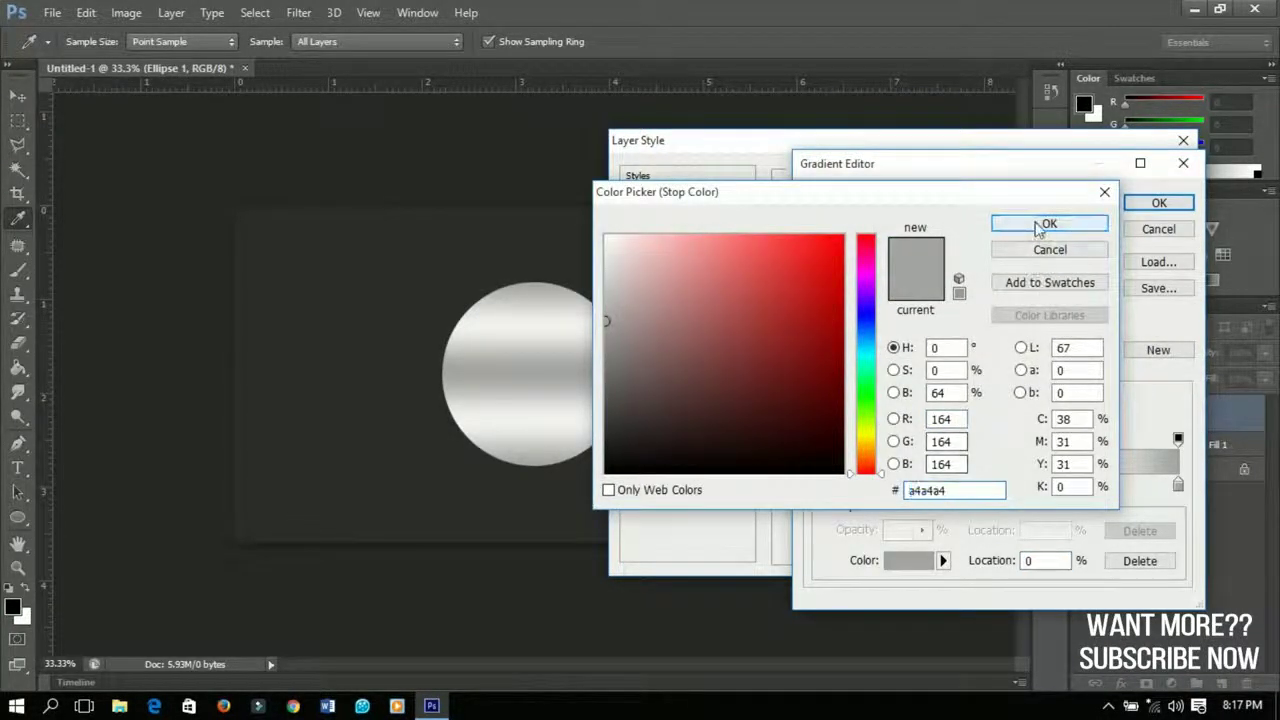
pyautogui.doubleClick(907, 486)
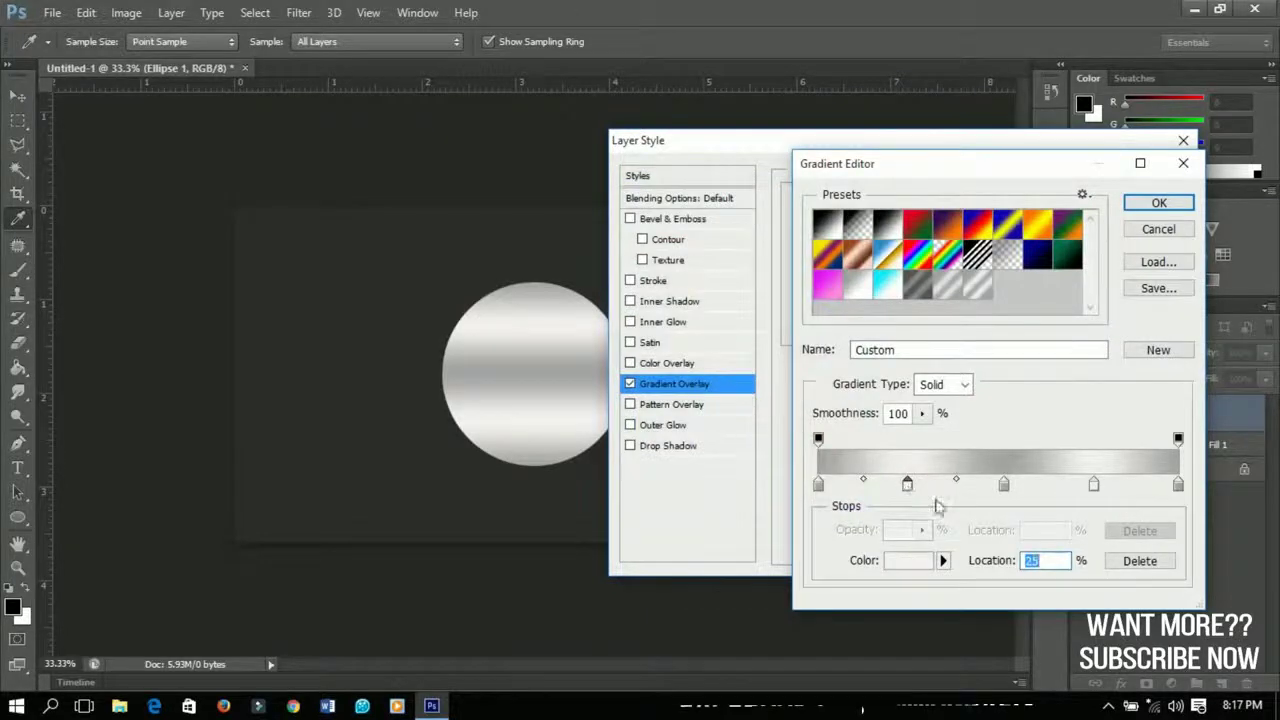
pyautogui.moveTo(960, 491); pyautogui.dragTo(778, 525)
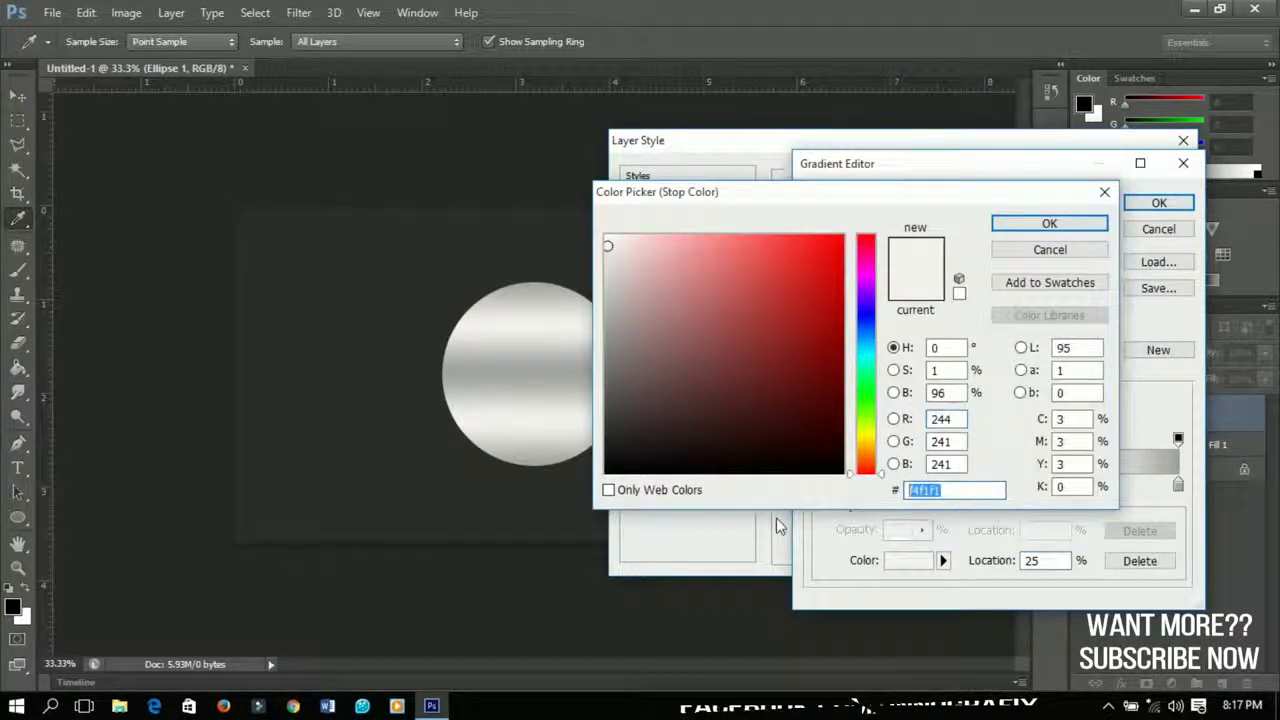
pyautogui.click(1048, 221)
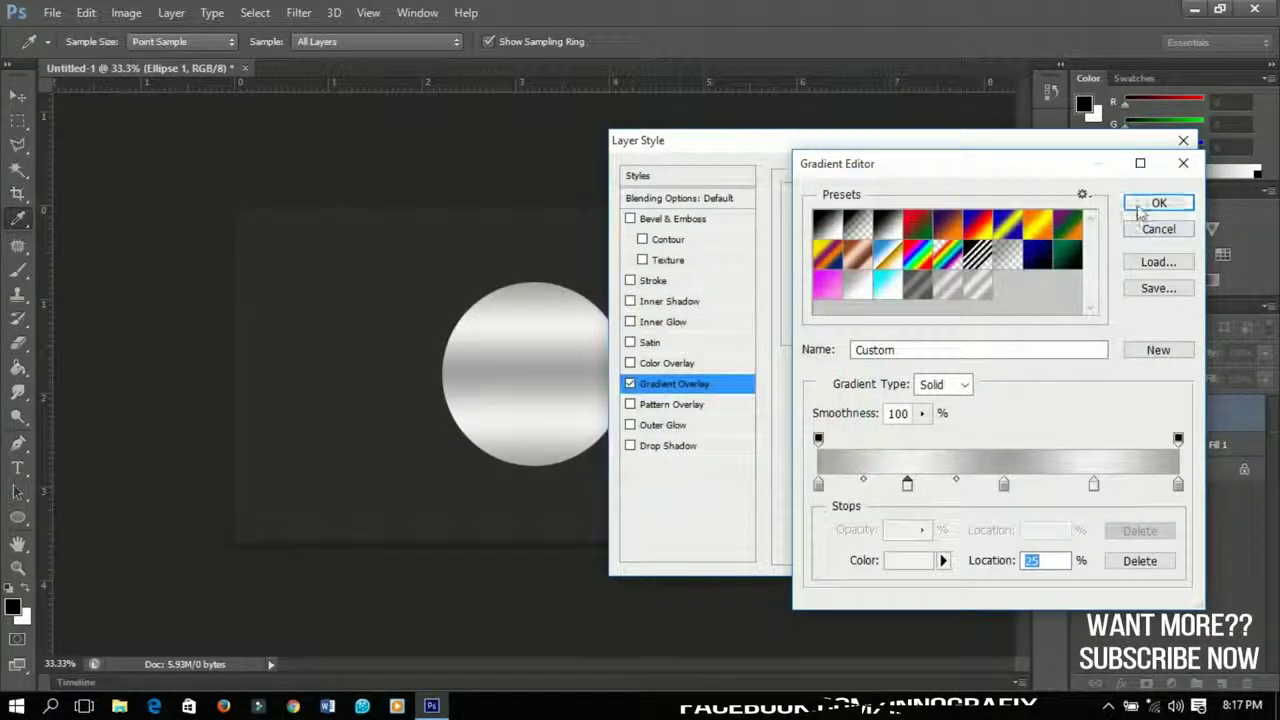
pyautogui.click(1152, 203)
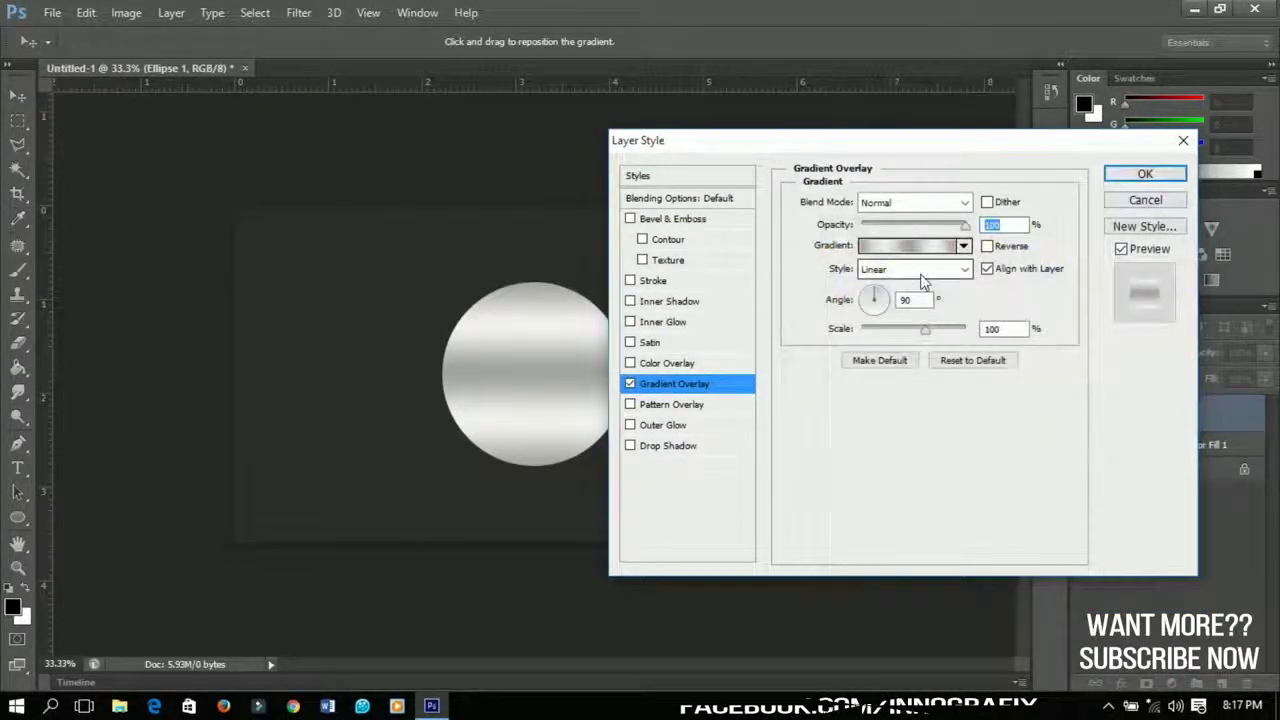
# - Switch the gradient overlay to Angle style at 20° and enable Bevel & Emboss
pyautogui.click(920, 272)
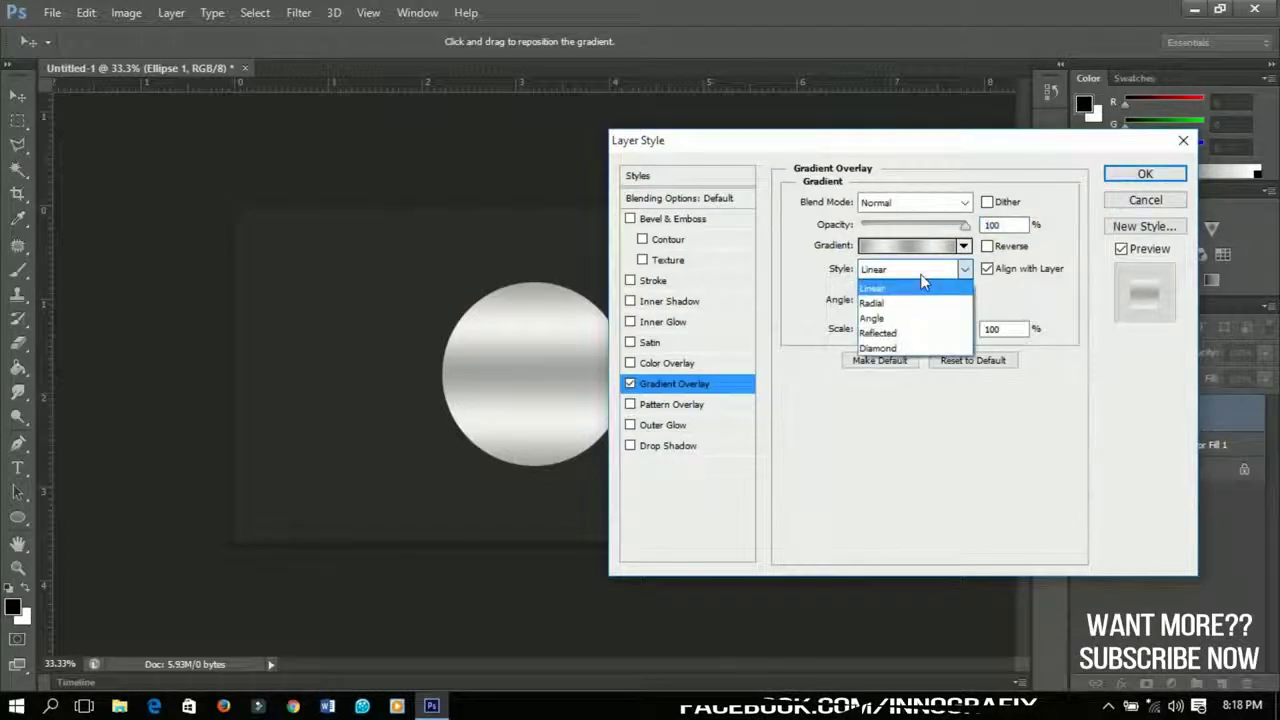
pyautogui.click(896, 317)
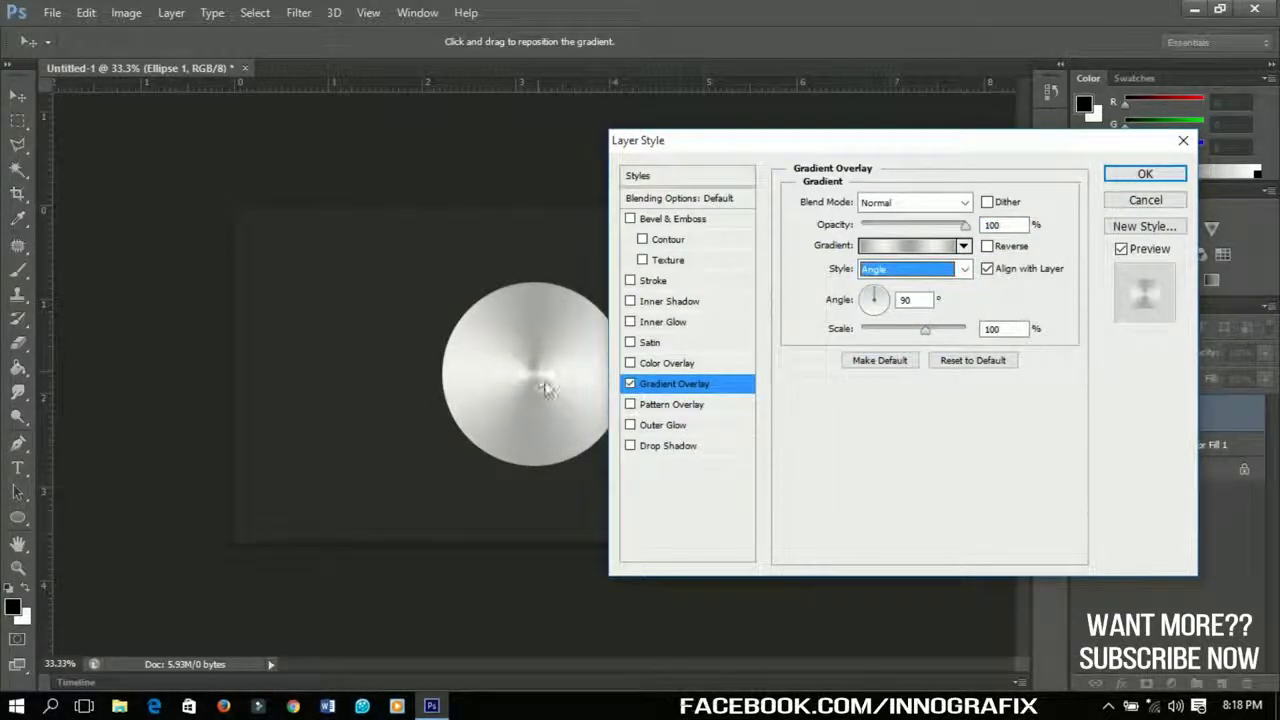
pyautogui.doubleClick(910, 300)
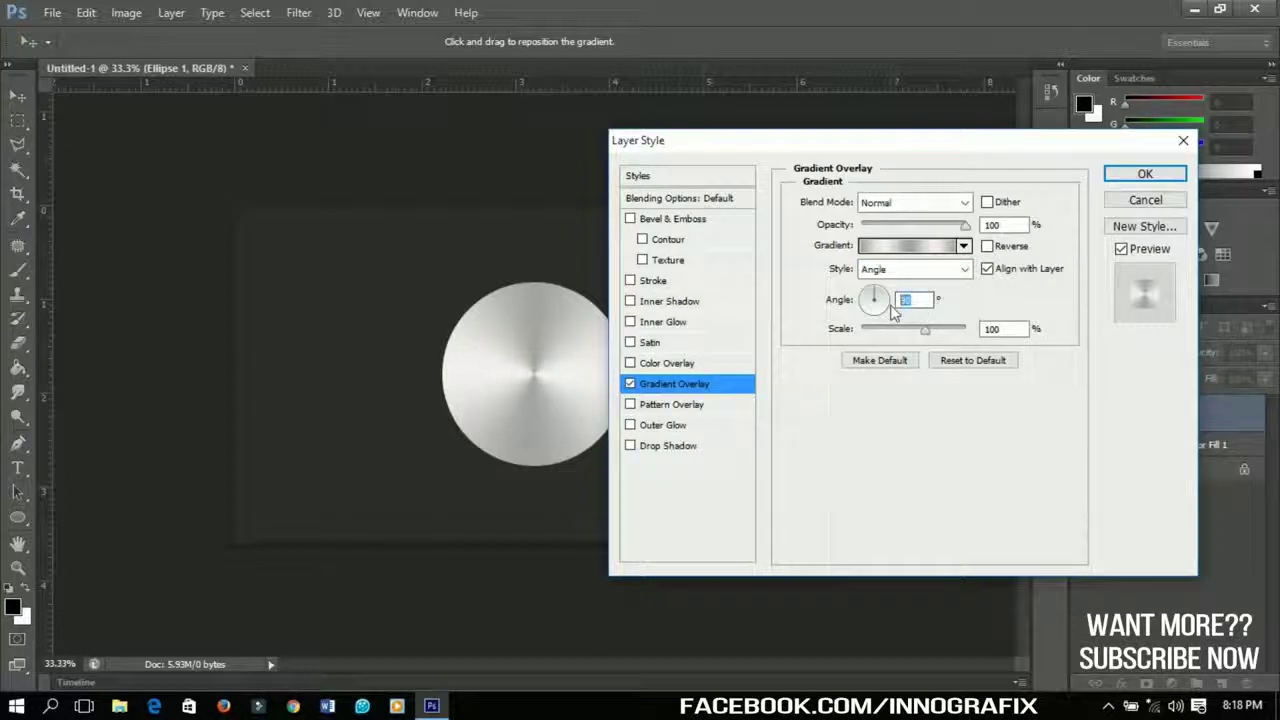
pyautogui.write('20')
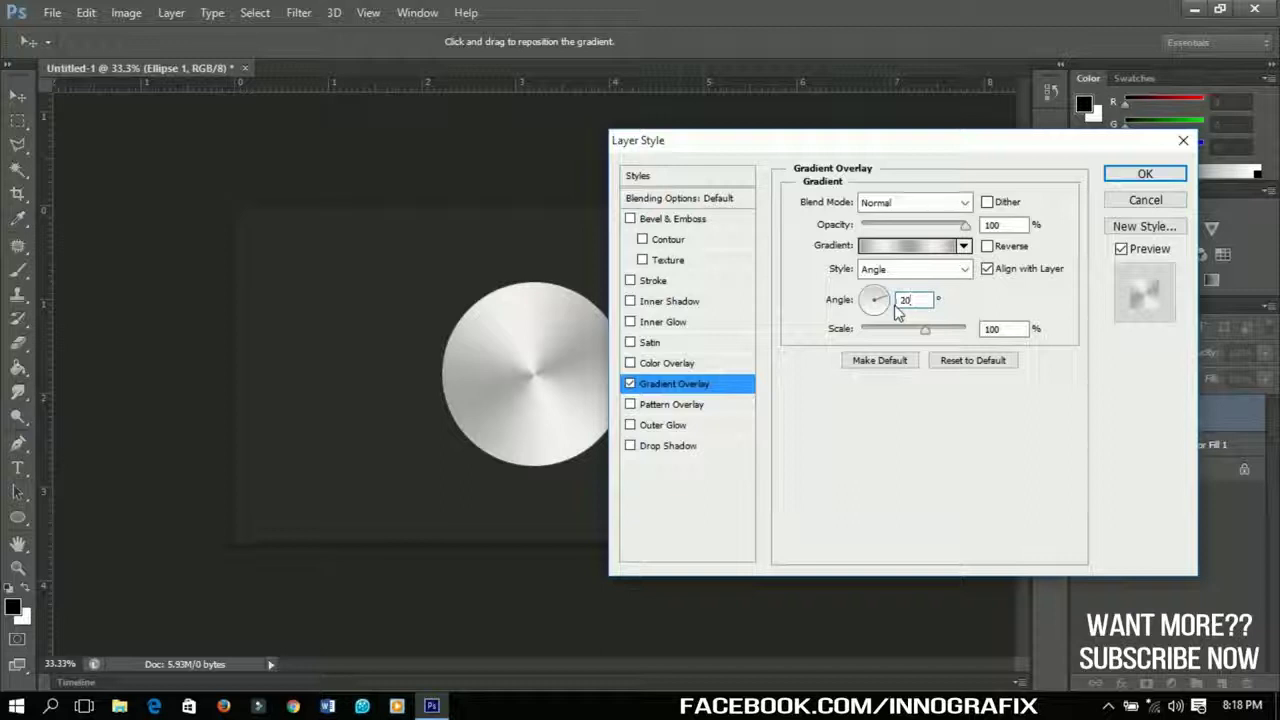
pyautogui.click(660, 222)
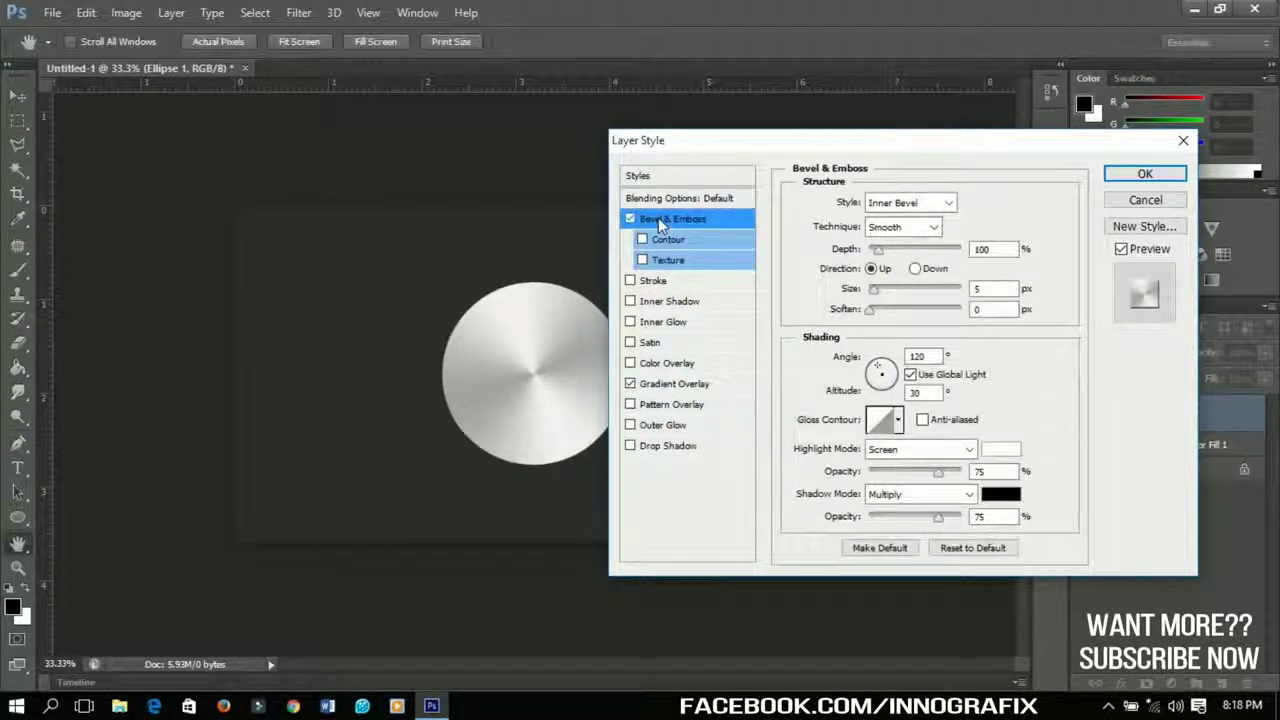
# - Keep Inner Bevel, raise Depth to 949%, enlarge Size, and enable Drop Shadow
pyautogui.click(885, 205)
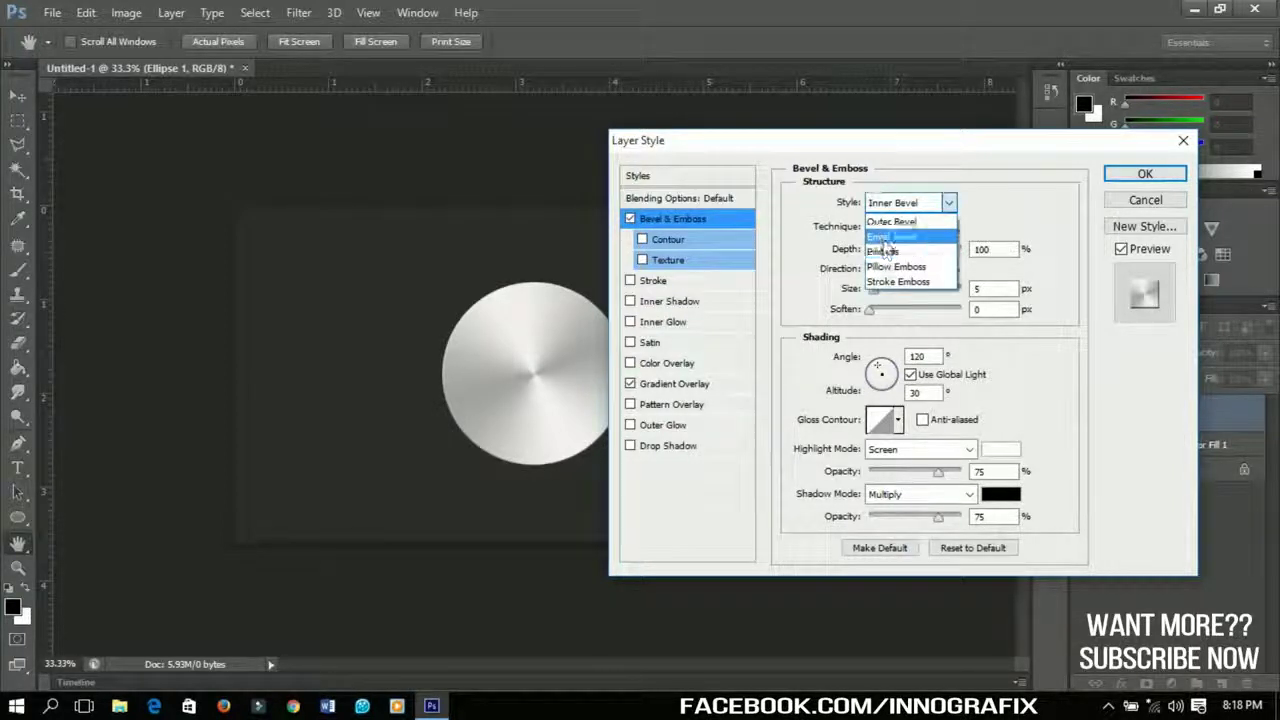
pyautogui.click(884, 246)
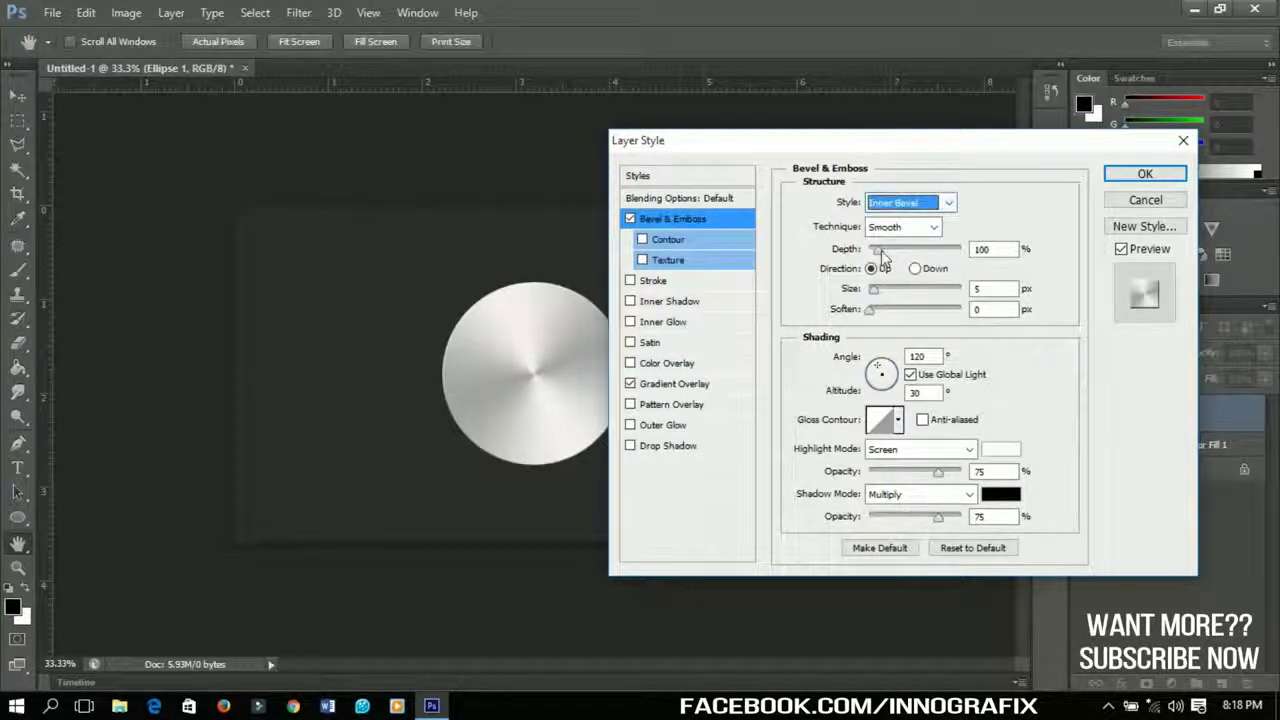
pyautogui.moveTo(878, 250); pyautogui.dragTo(956, 258)
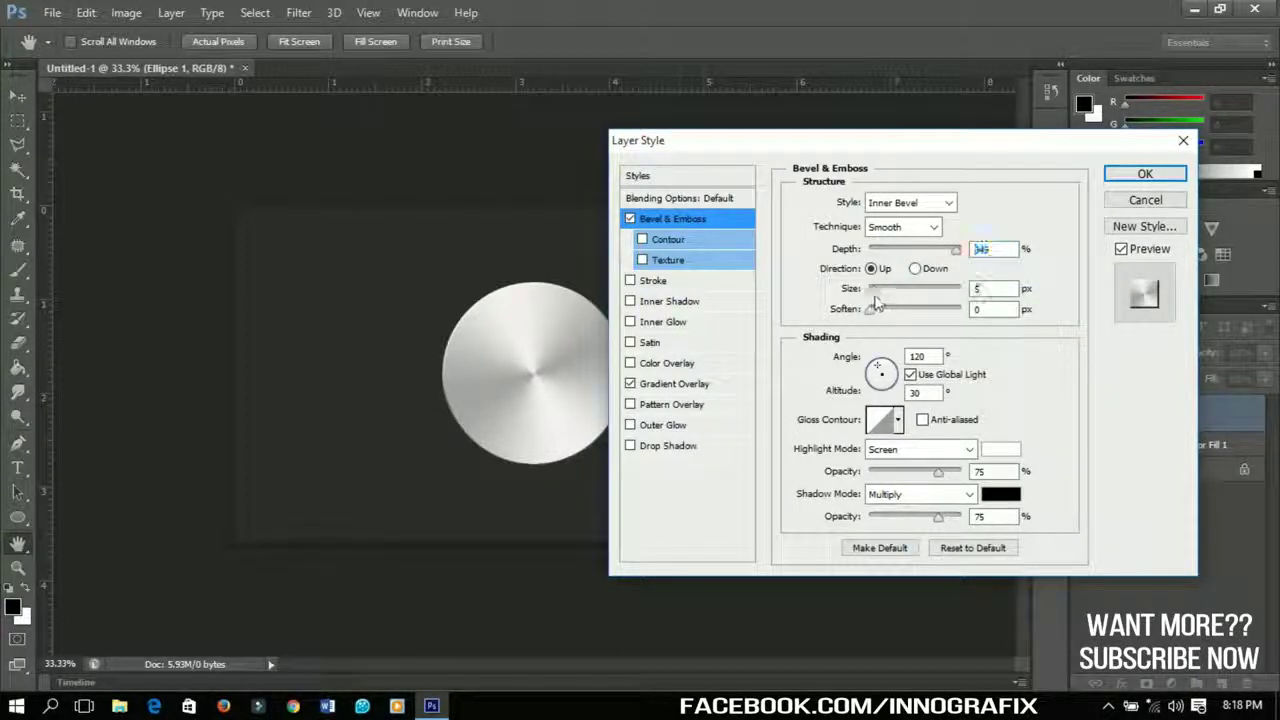
pyautogui.moveTo(873, 291); pyautogui.dragTo(877, 299)
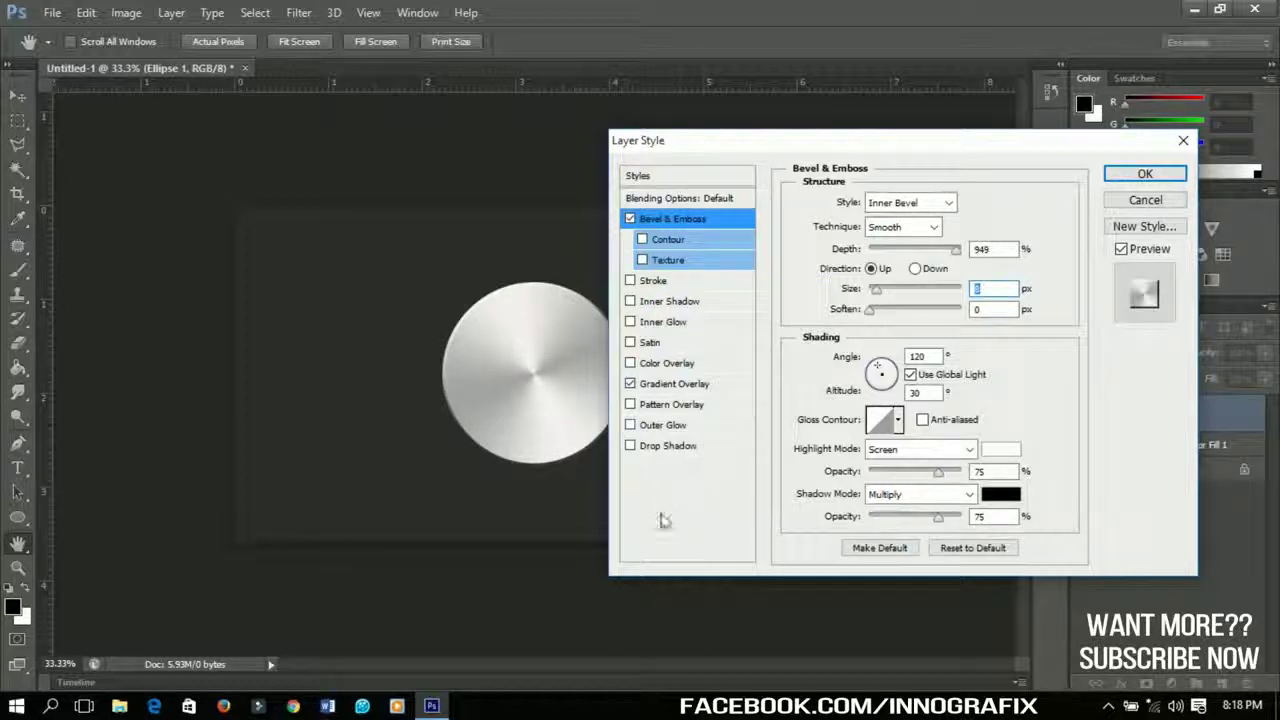
pyautogui.click(668, 447)
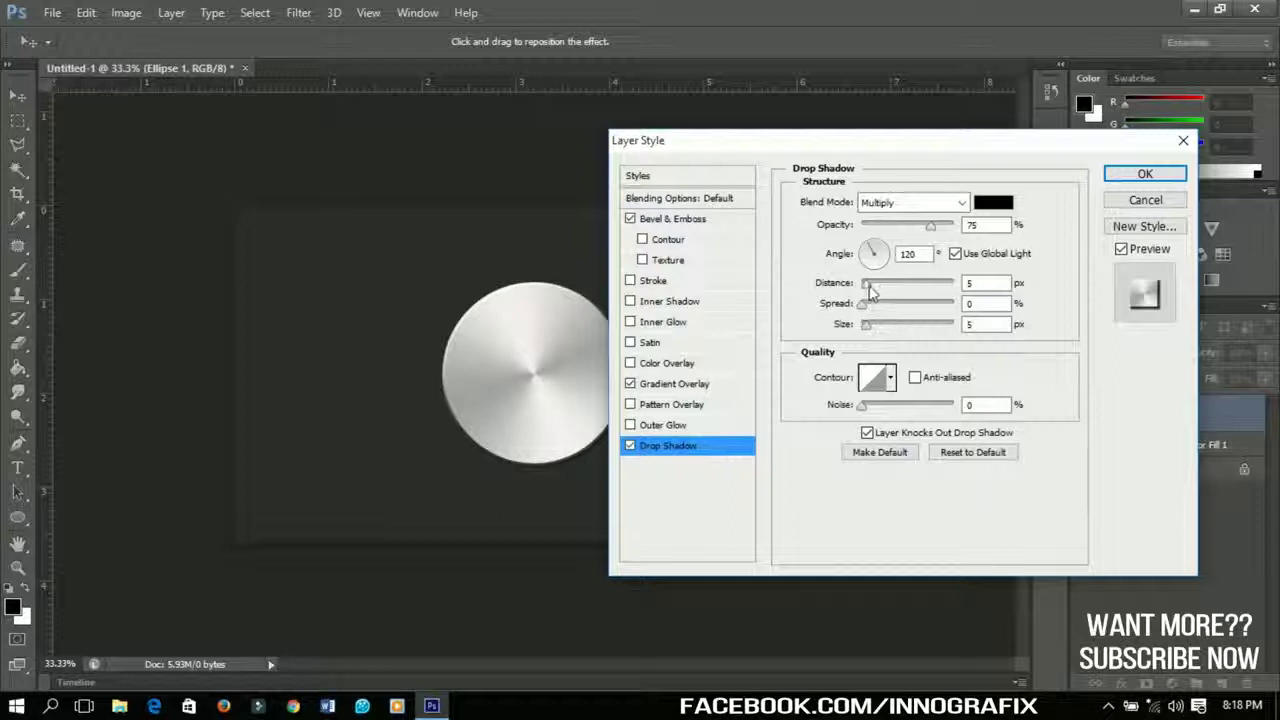
# - Set the drop shadow to 15 px distance and 50 px size, then apply the effects
pyautogui.moveTo(868, 289); pyautogui.dragTo(878, 327)
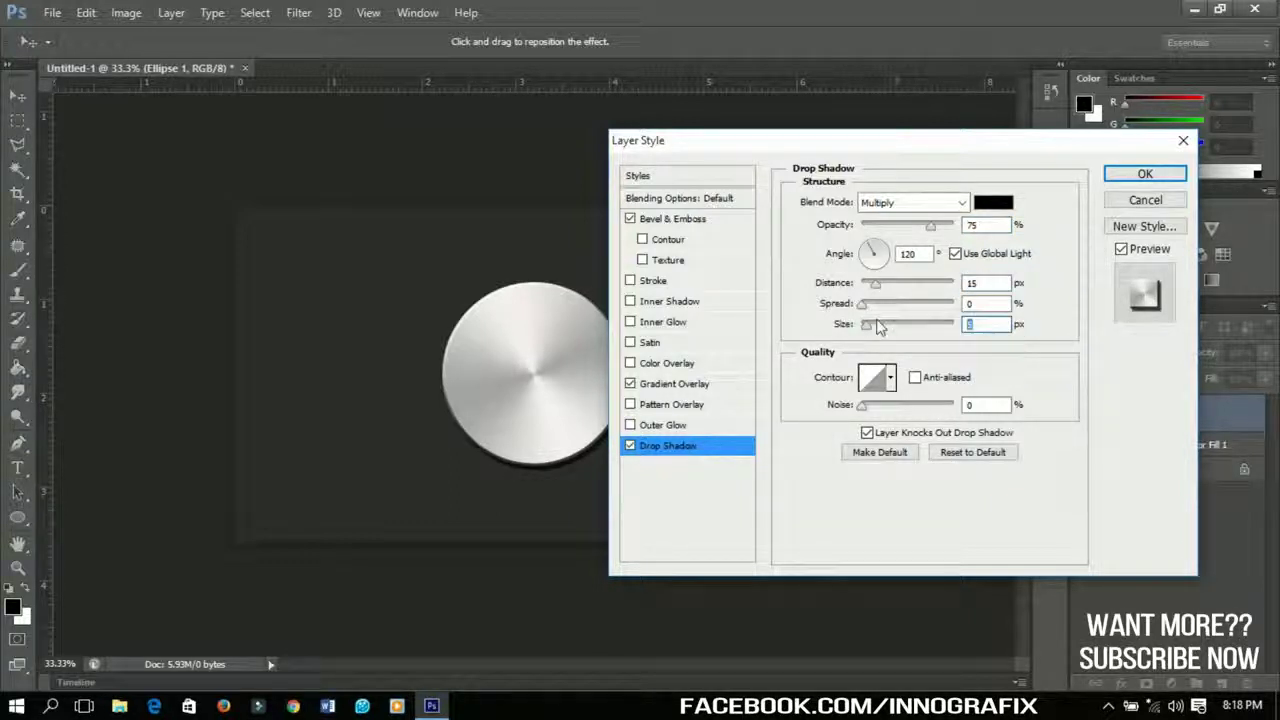
pyautogui.write('50')
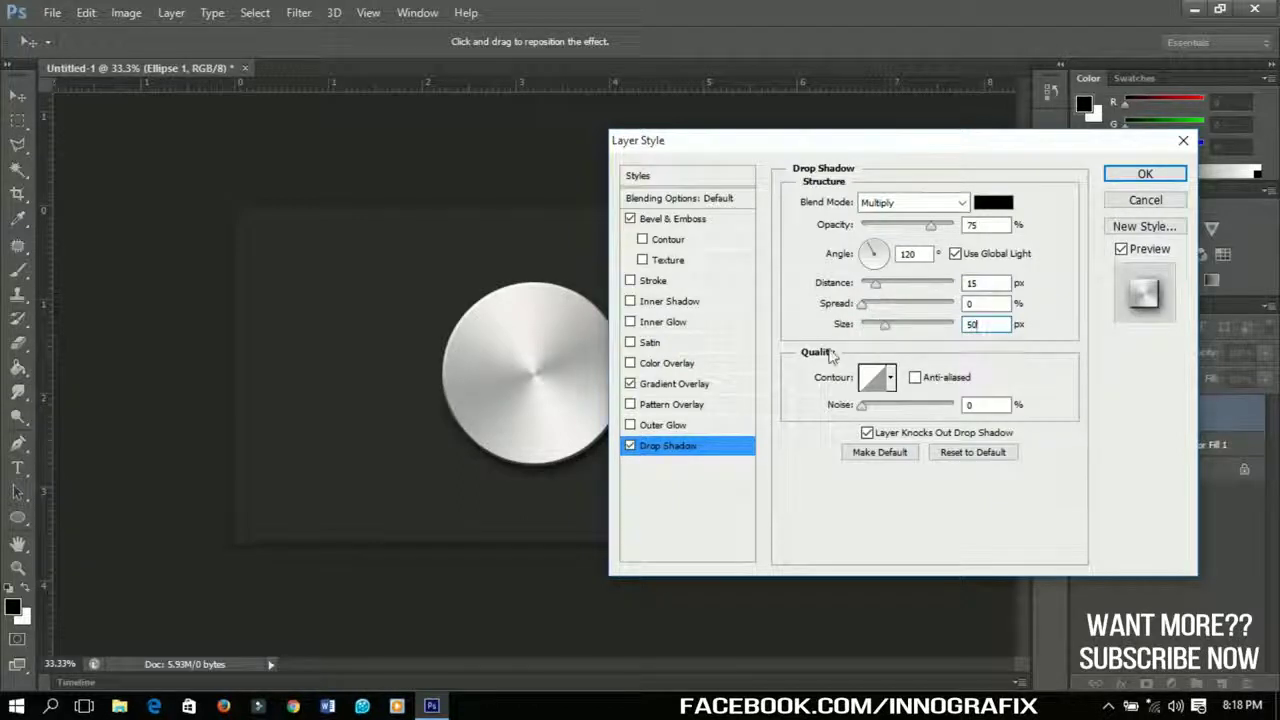
pyautogui.click(1145, 173)
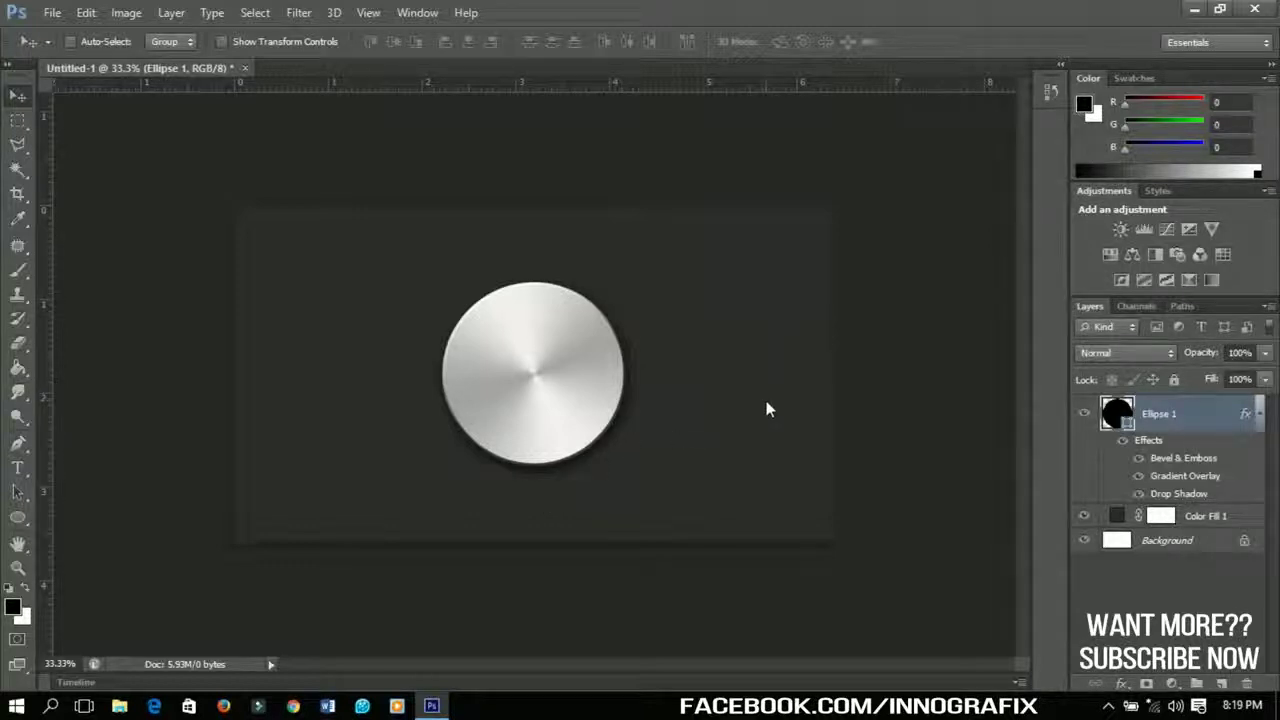
# - Duplicate the circle layer with Ctrl+J and clear the copy's layer style
pyautogui.click(1260, 416)
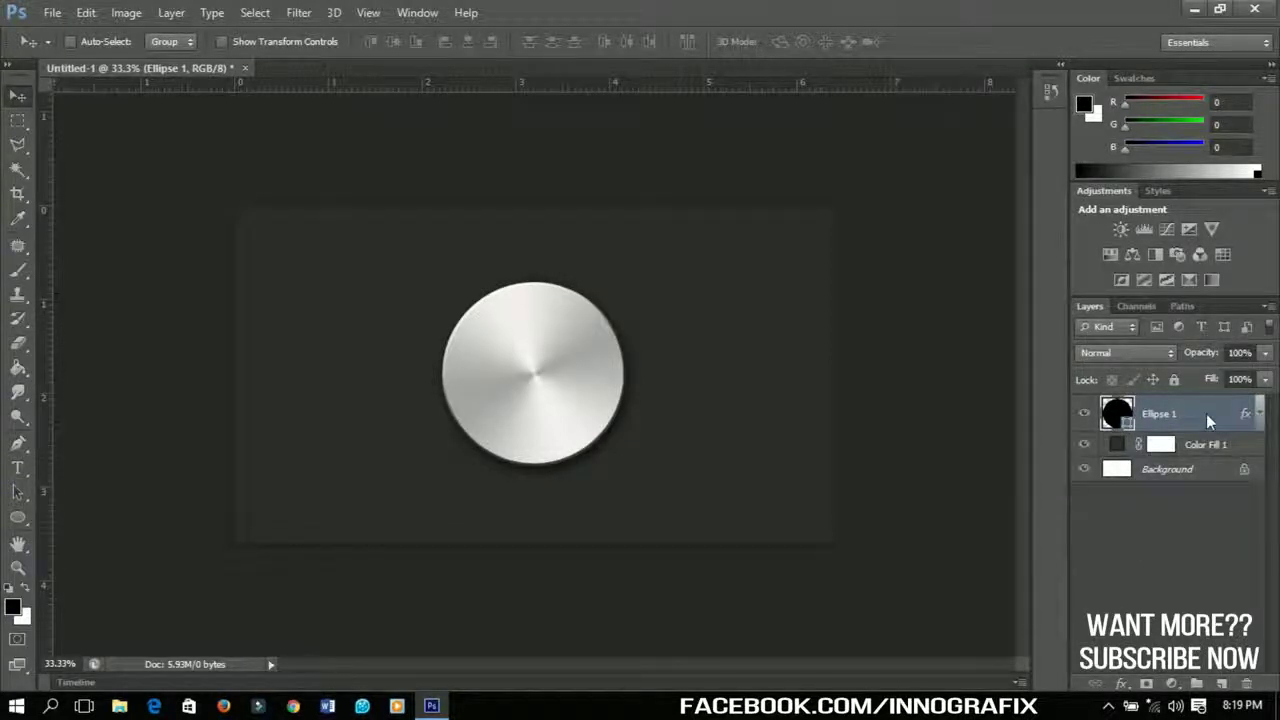
pyautogui.hotkey('ctrl', 'j')
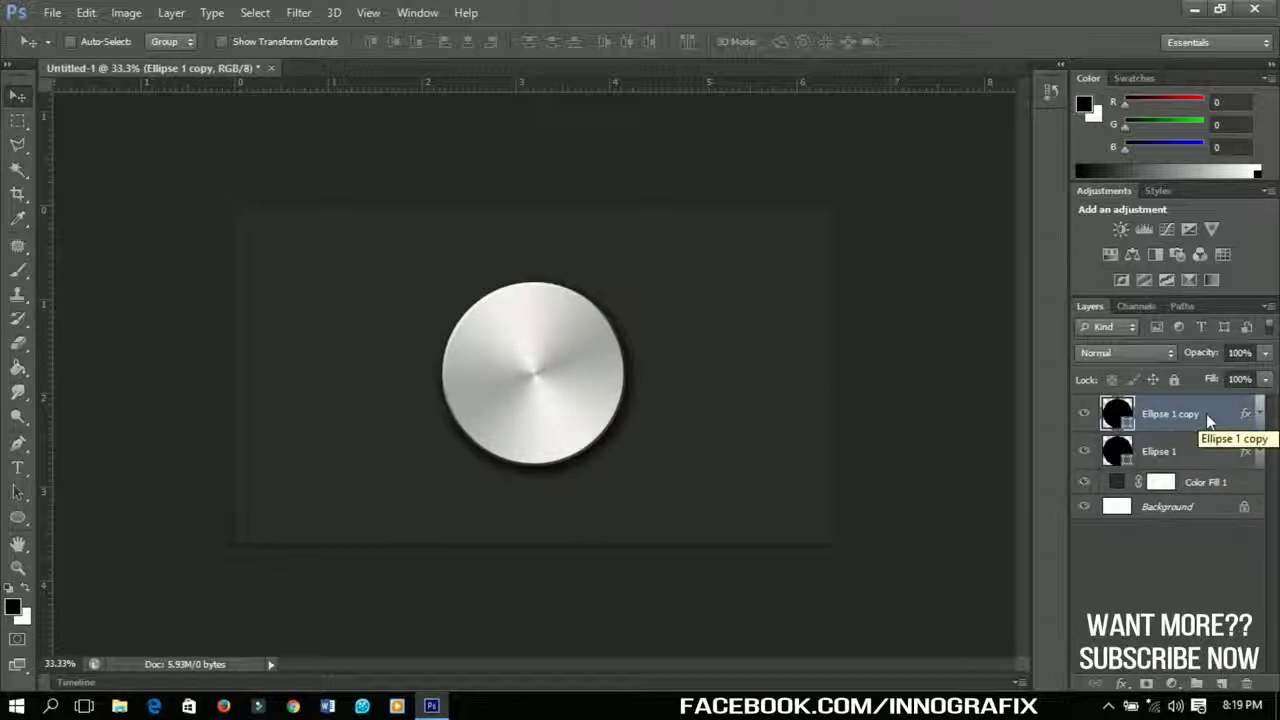
pyautogui.rightClick(1206, 413)
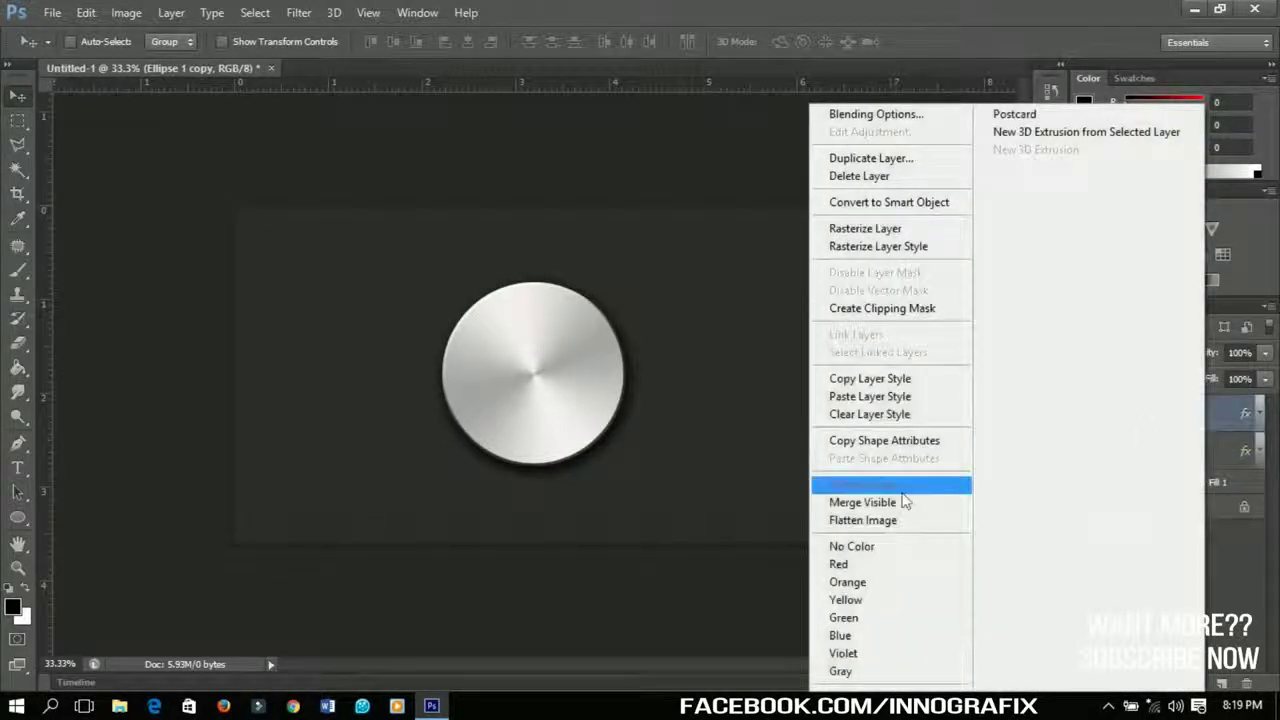
pyautogui.click(873, 418)
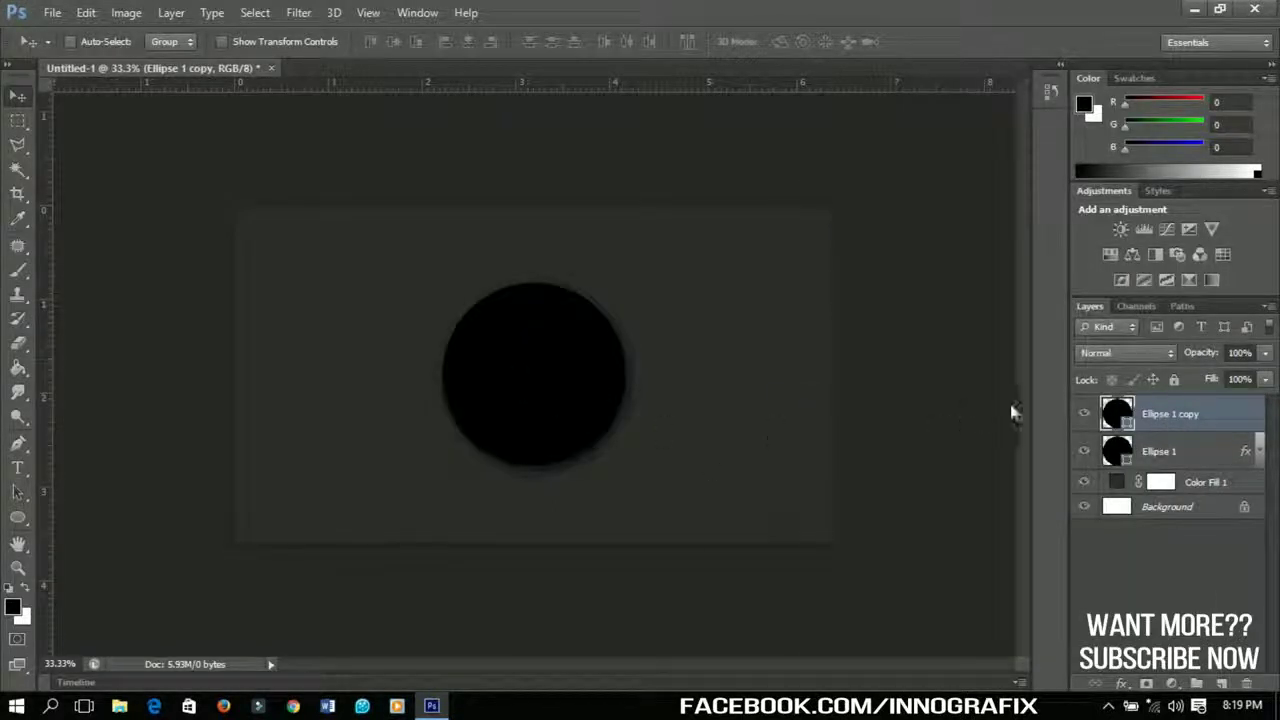
# - Set the Ellipse 1 copy layer's fill to 0%
pyautogui.click(1084, 415)
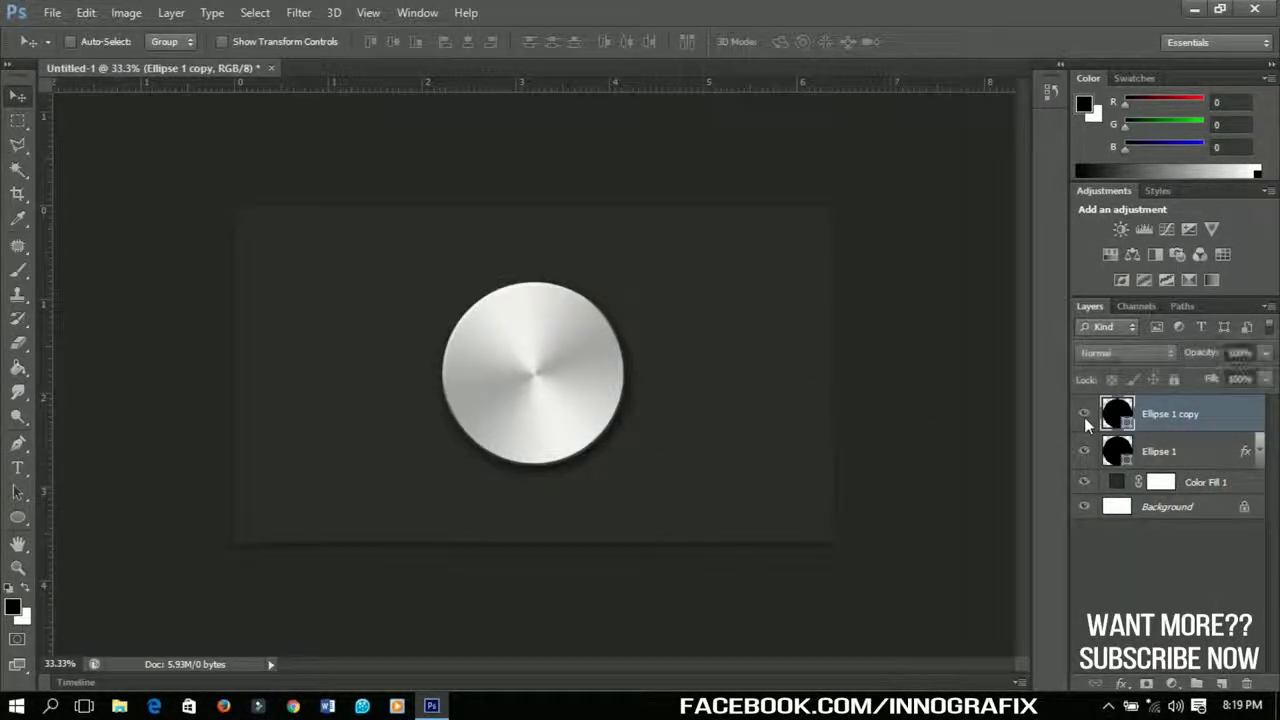
pyautogui.click(1085, 416)
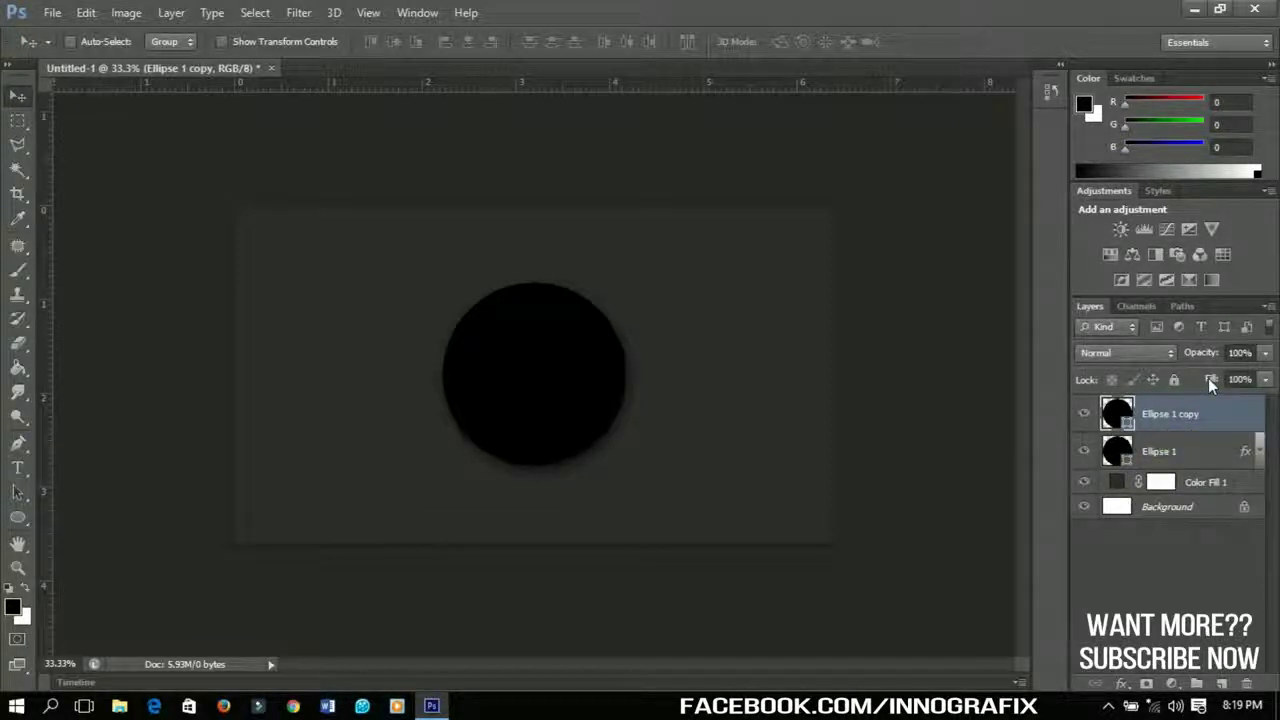
pyautogui.moveTo(1208, 378); pyautogui.dragTo(1115, 383)
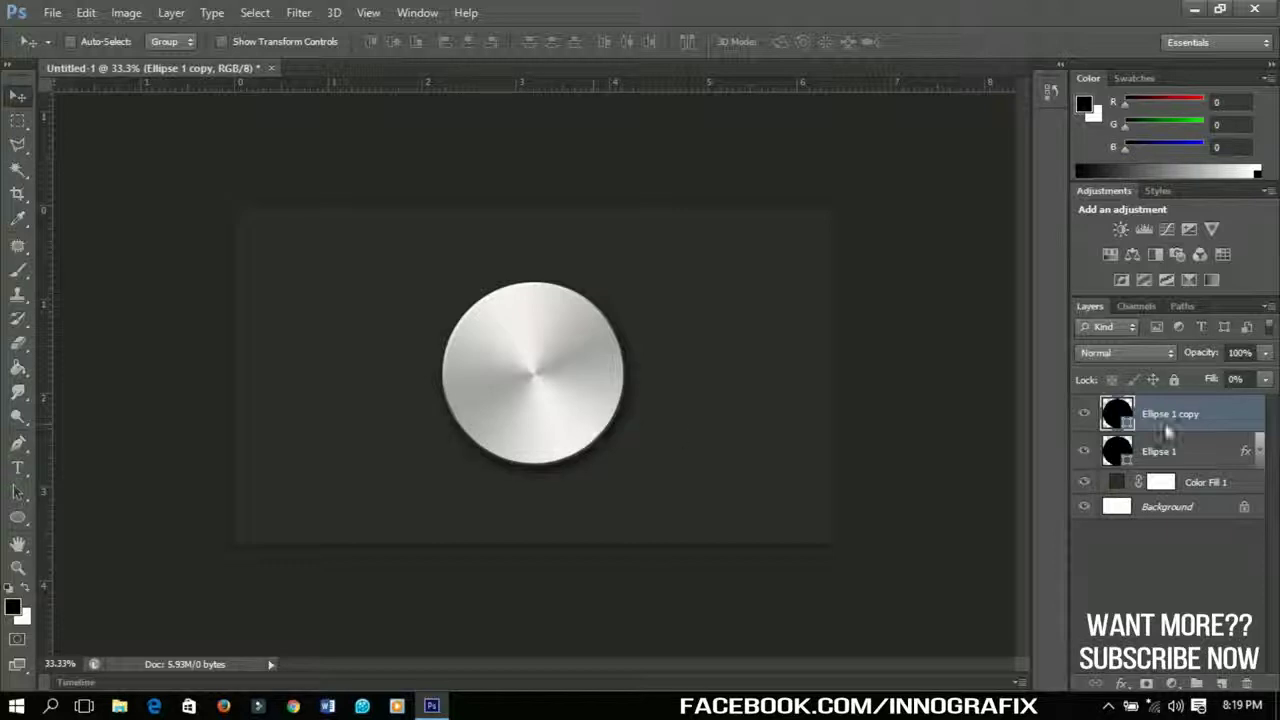
pyautogui.click(1162, 452)
pyautogui.click(1159, 425)
pyautogui.rightClick(1159, 418)
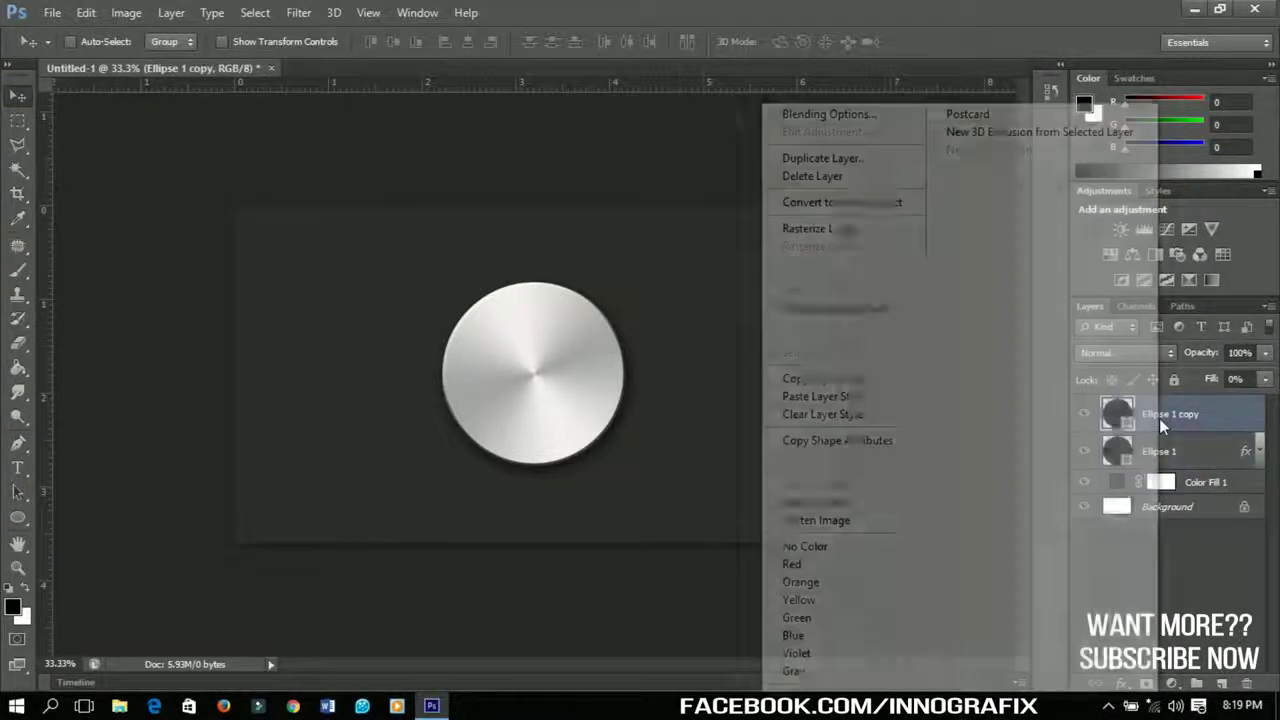
# - Add a stroke effect to the Ellipse 1 copy through its blending options
pyautogui.click(842, 116)
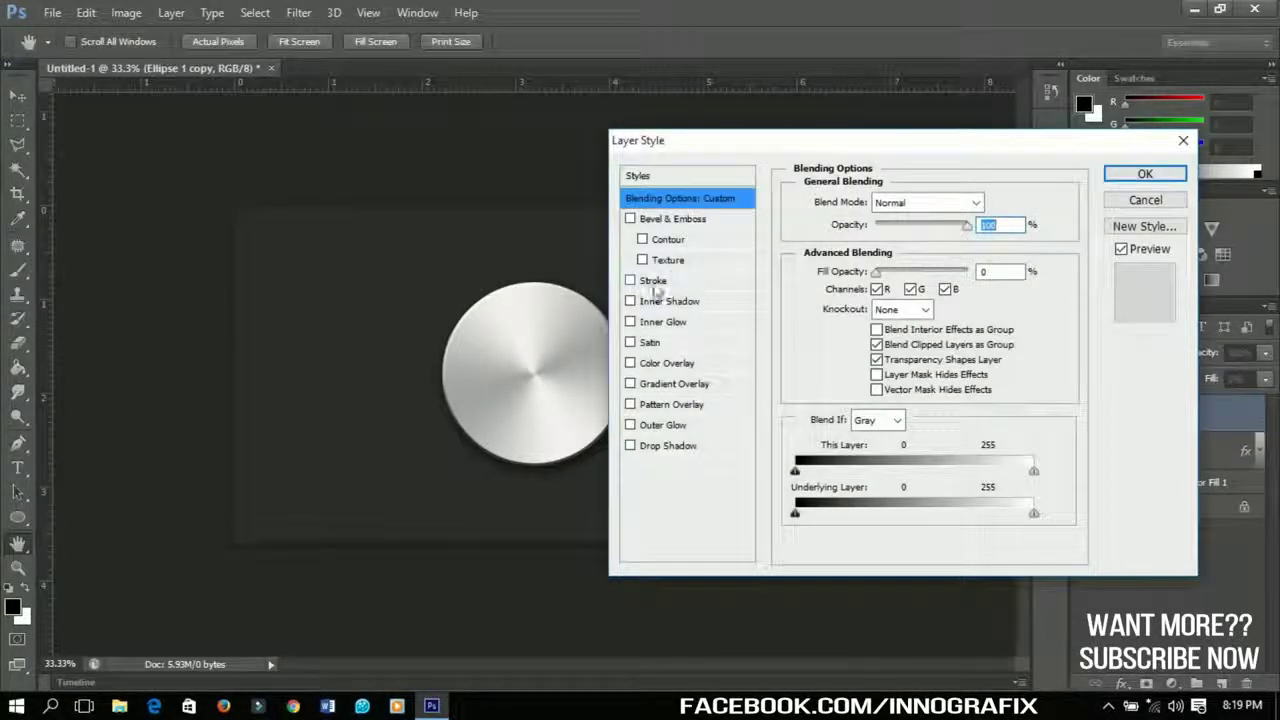
pyautogui.click(653, 284)
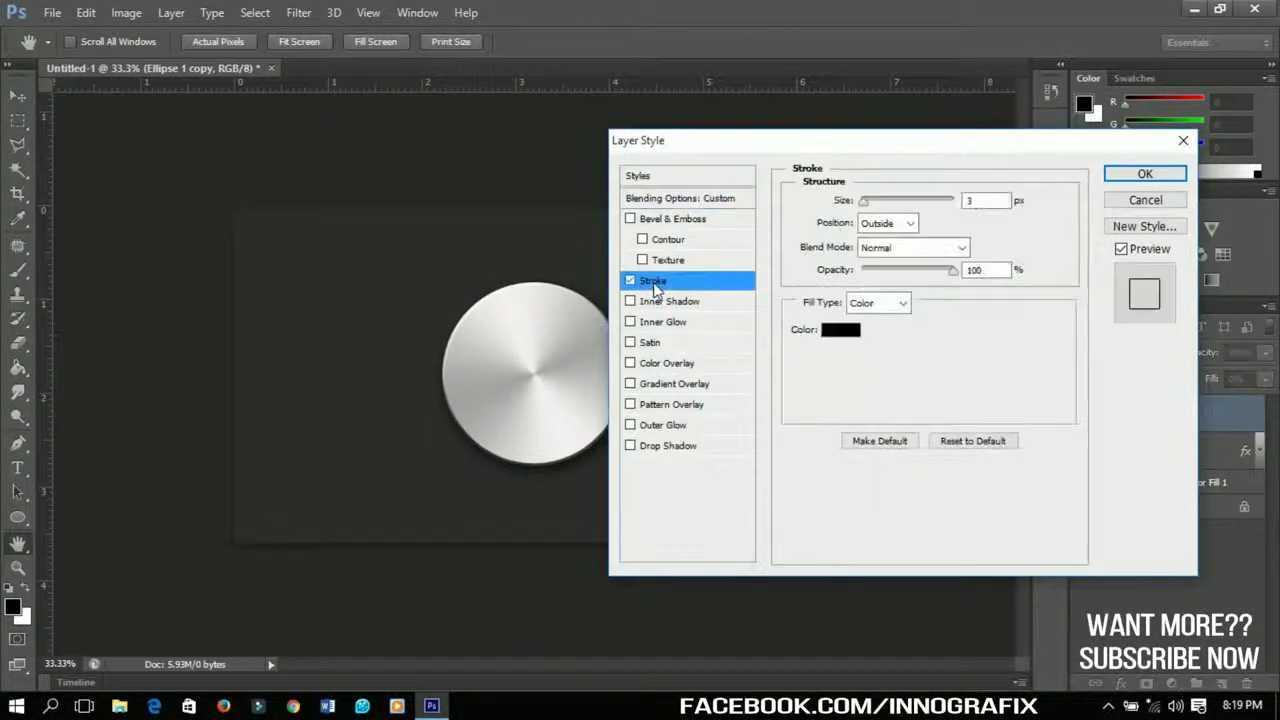
pyautogui.click(866, 202)
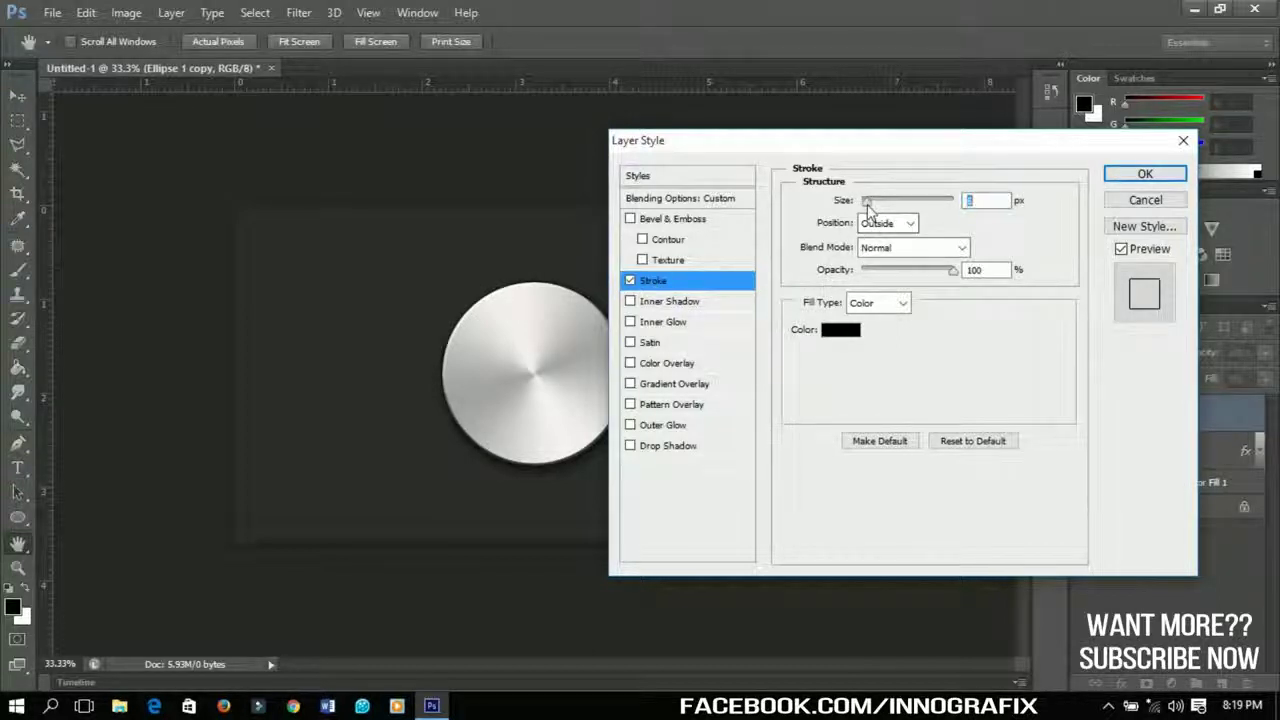
pyautogui.click(1135, 174)
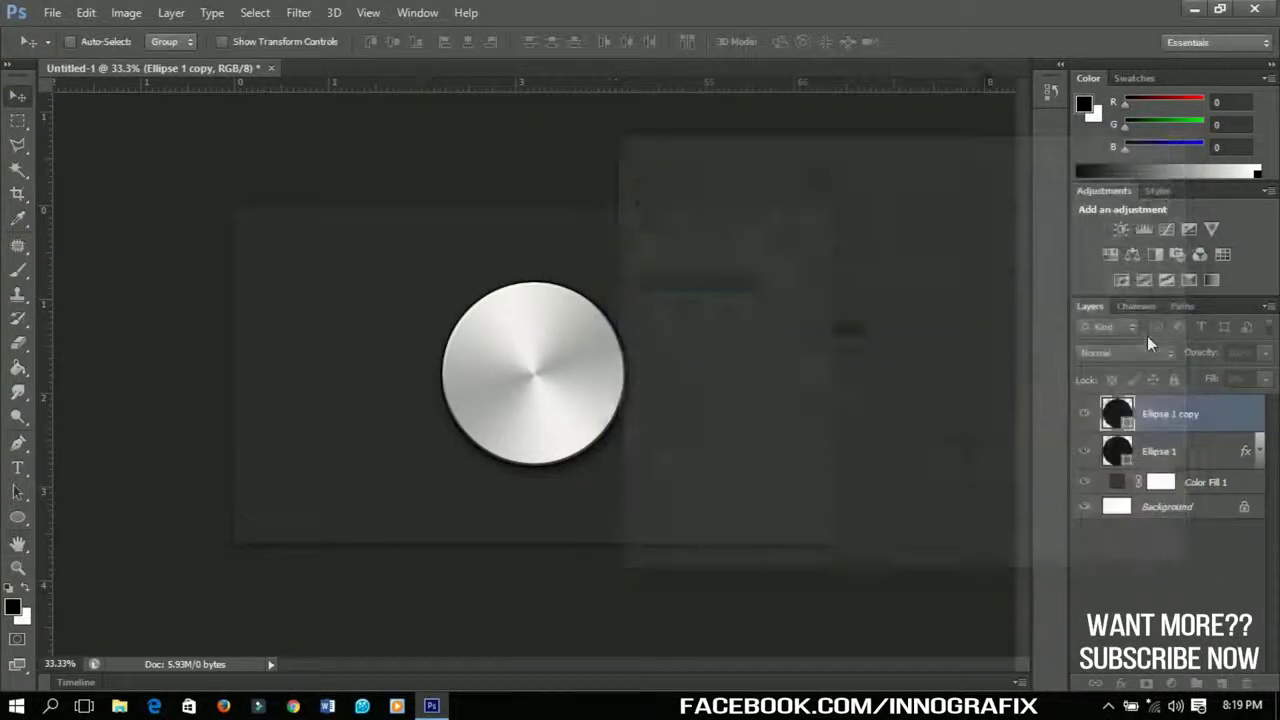
# - Scale the Ellipse 1 copy down to about 94.9% with Free Transform
pyautogui.click(1258, 414)
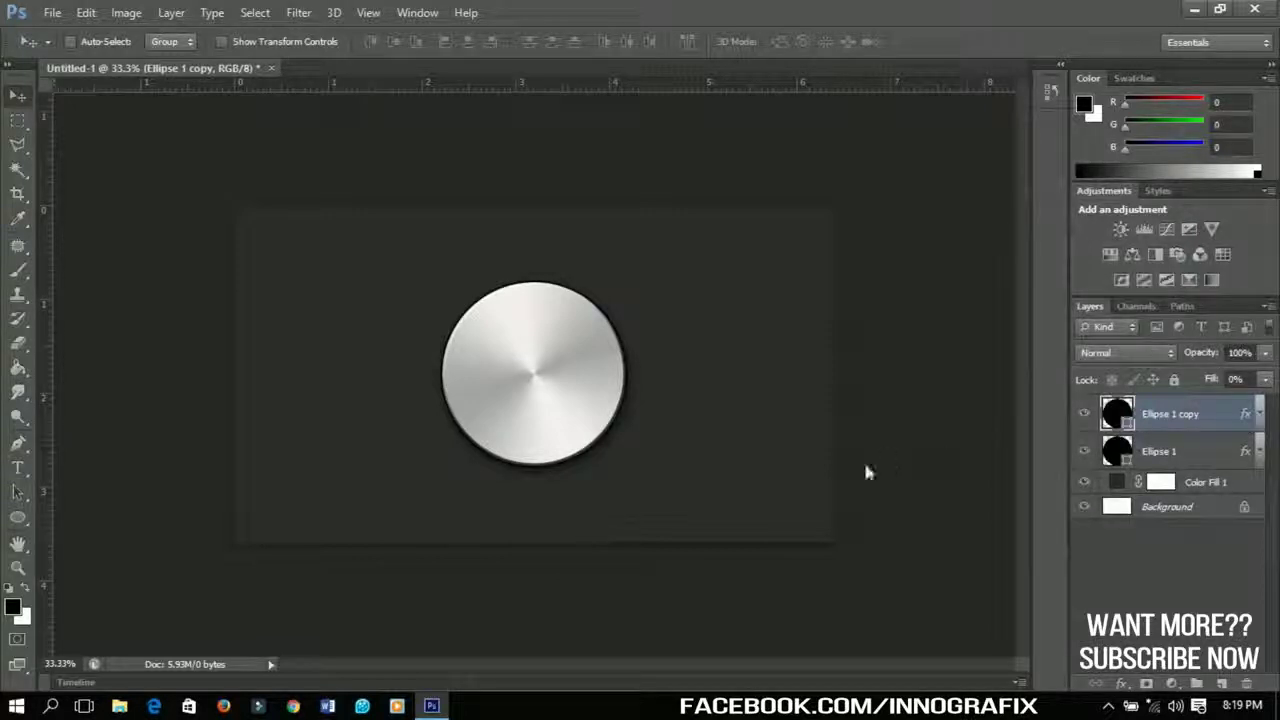
pyautogui.hotkey('ctrl', 't')
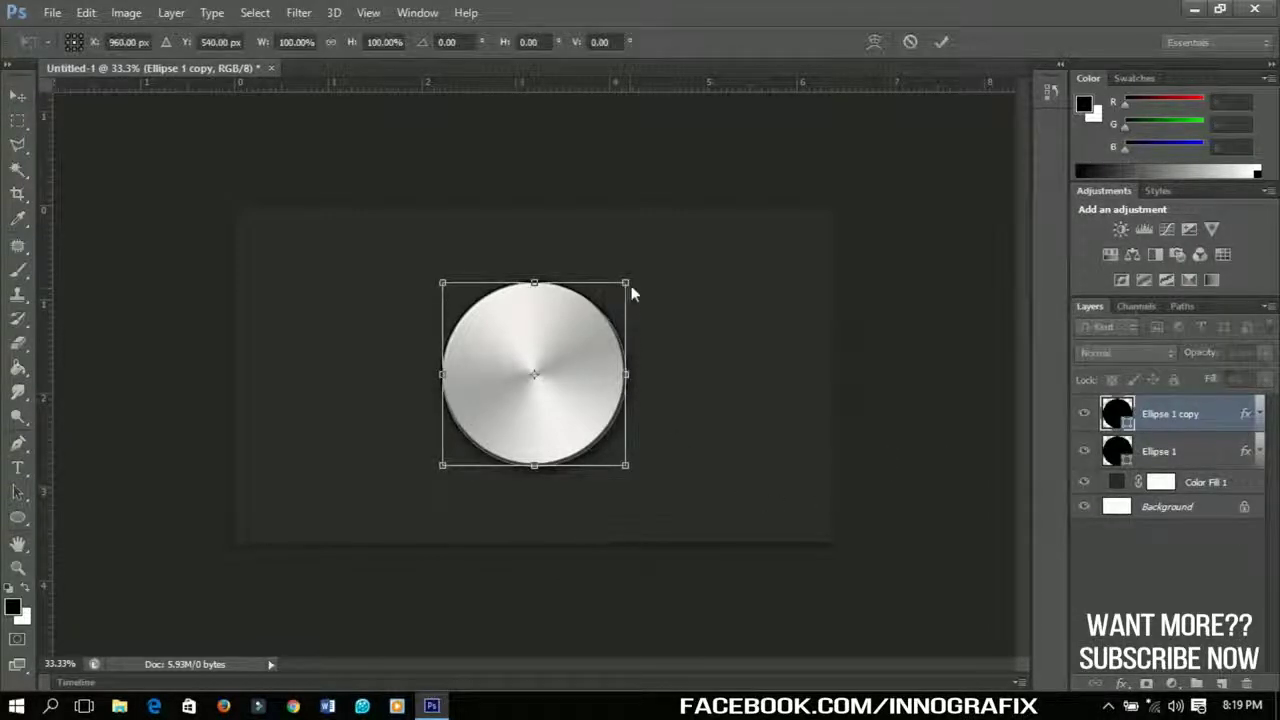
pyautogui.moveTo(632, 288); pyautogui.dragTo(623, 290)
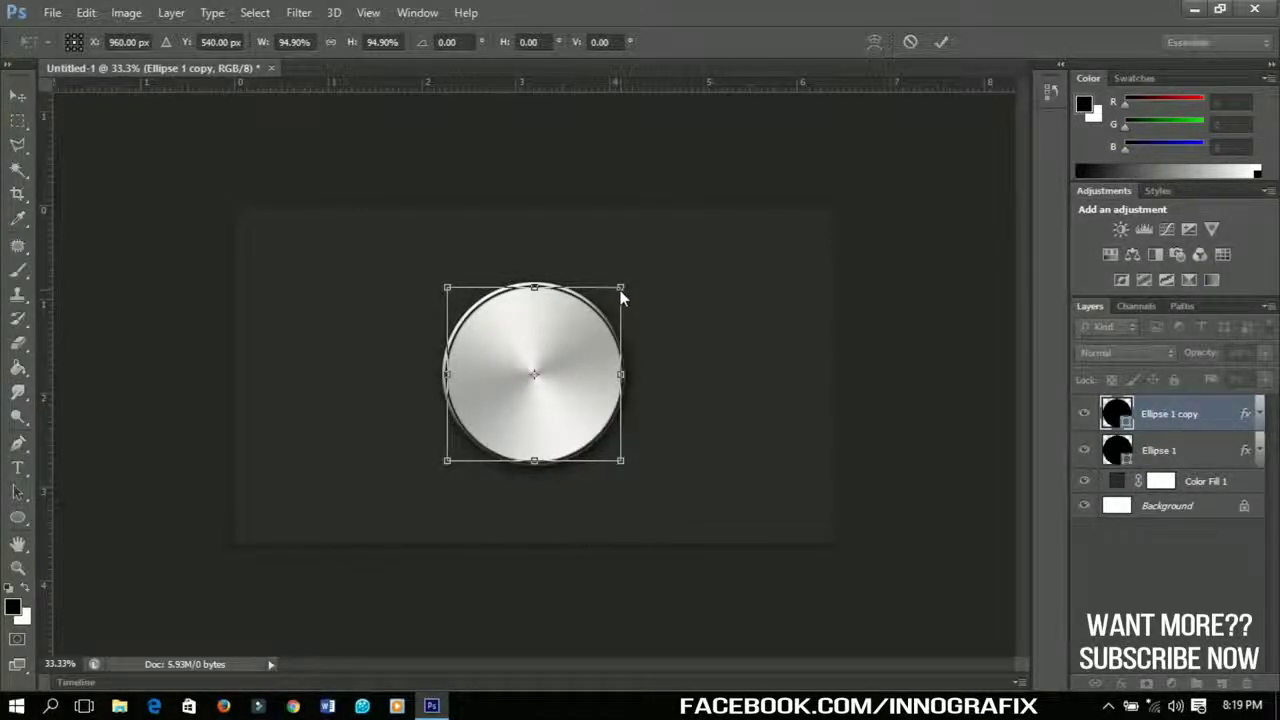
pyautogui.moveTo(620, 293); pyautogui.dragTo(614, 291)
pyautogui.press('Return')
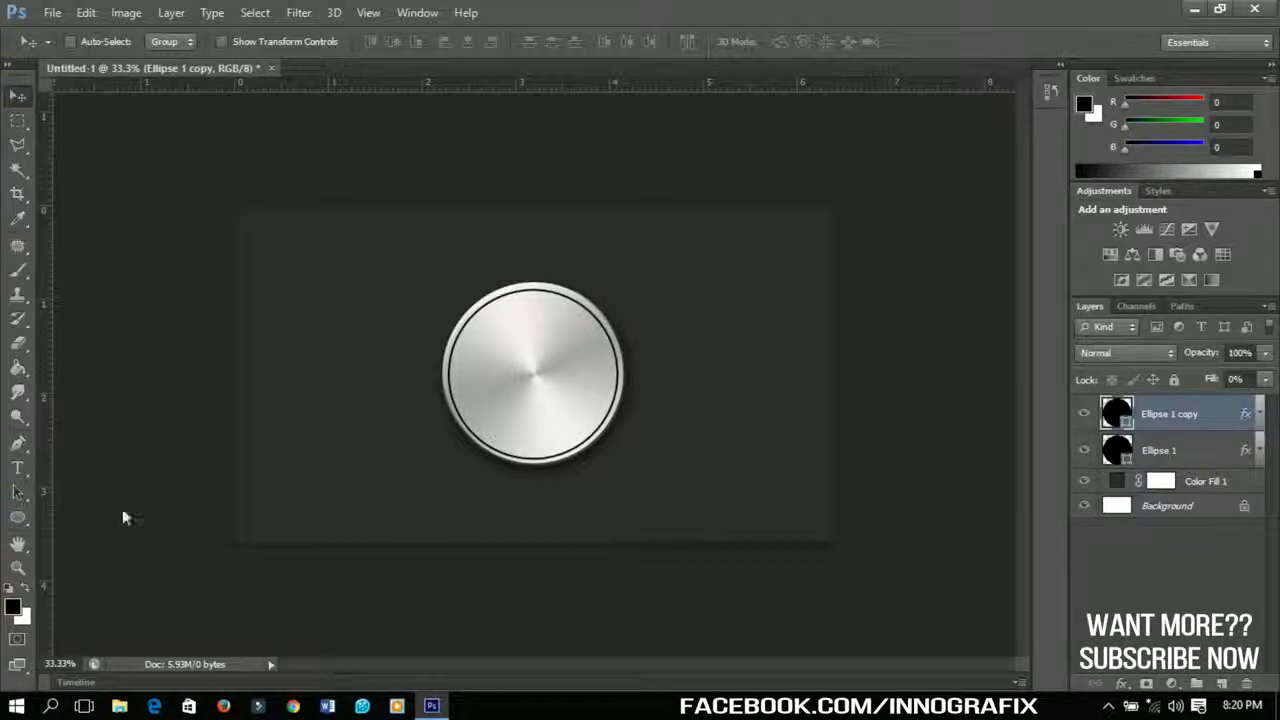
# - Type a lowercase letter f on the canvas and enlarge it greatly with Free Transform
pyautogui.click(26, 469)
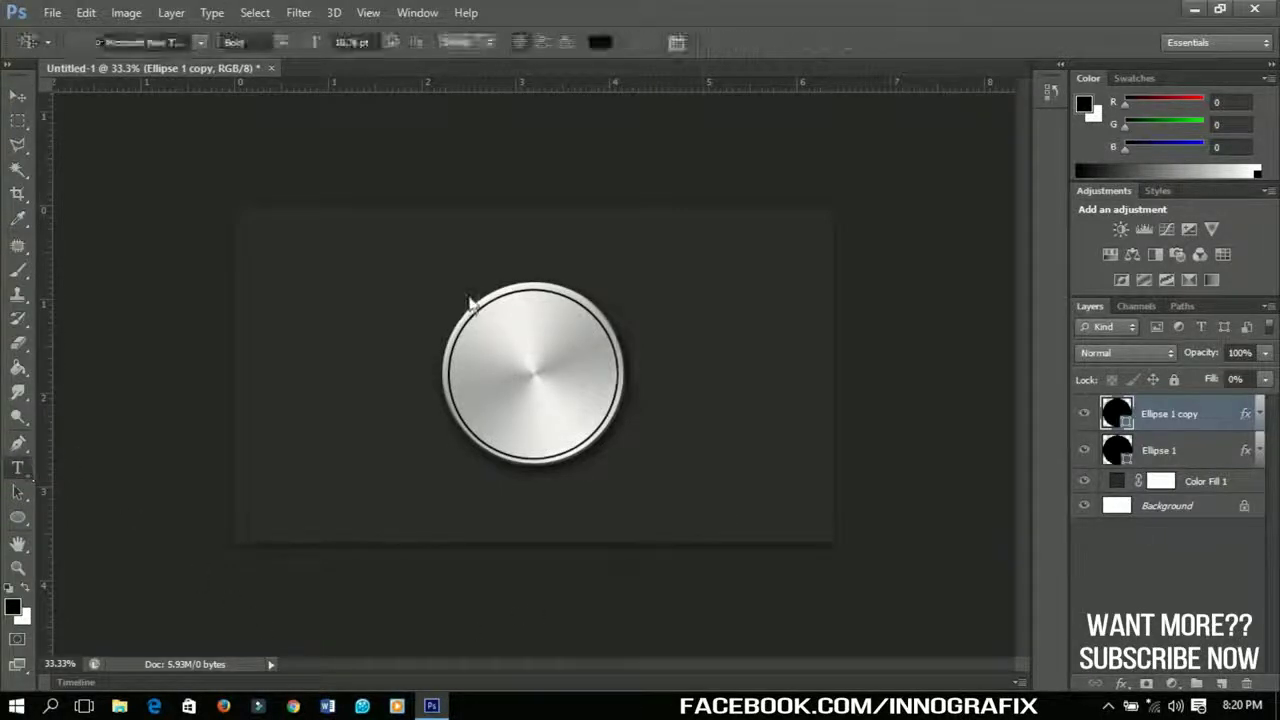
pyautogui.click(353, 328)
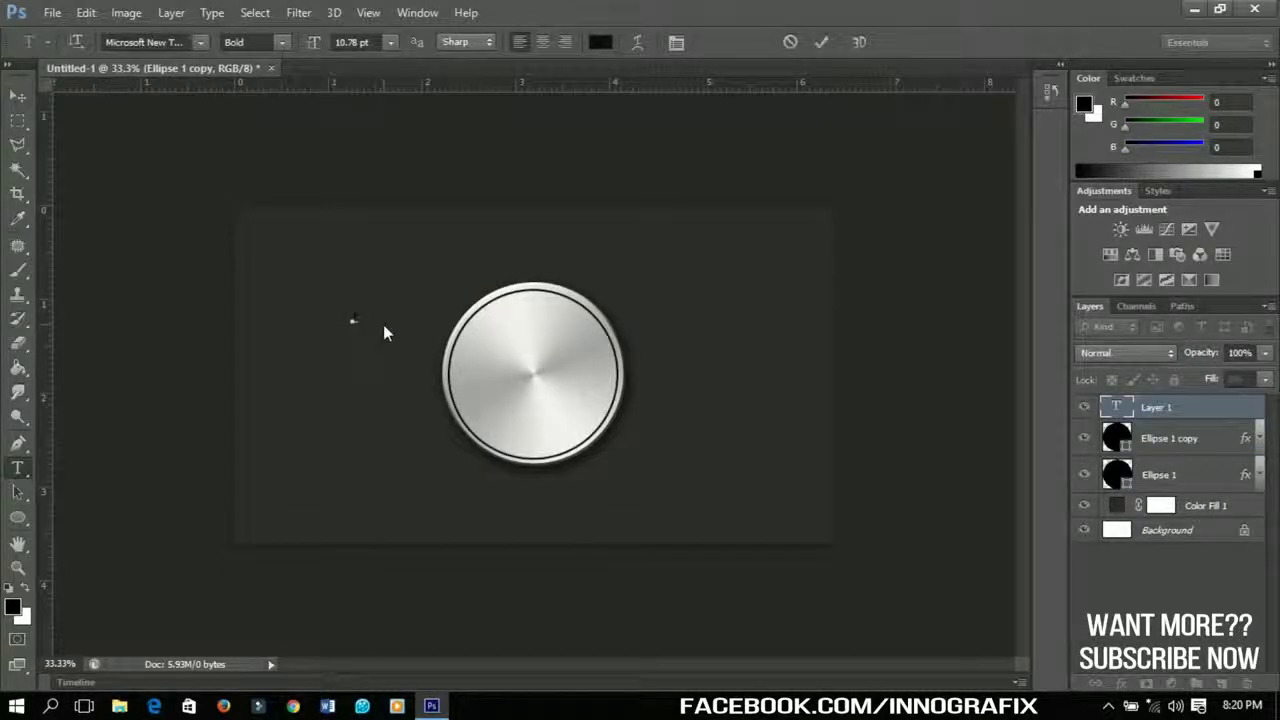
pyautogui.write('I')
pyautogui.click(203, 42)
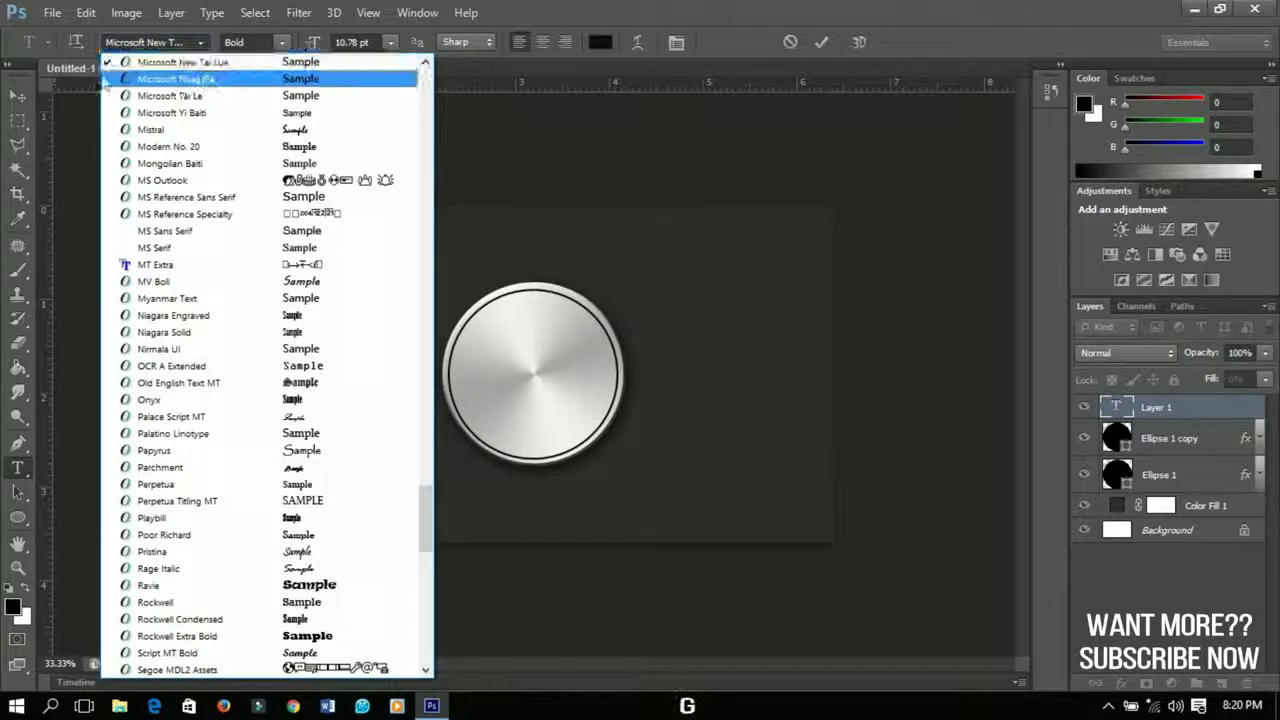
pyautogui.click(23, 103)
pyautogui.click(21, 99)
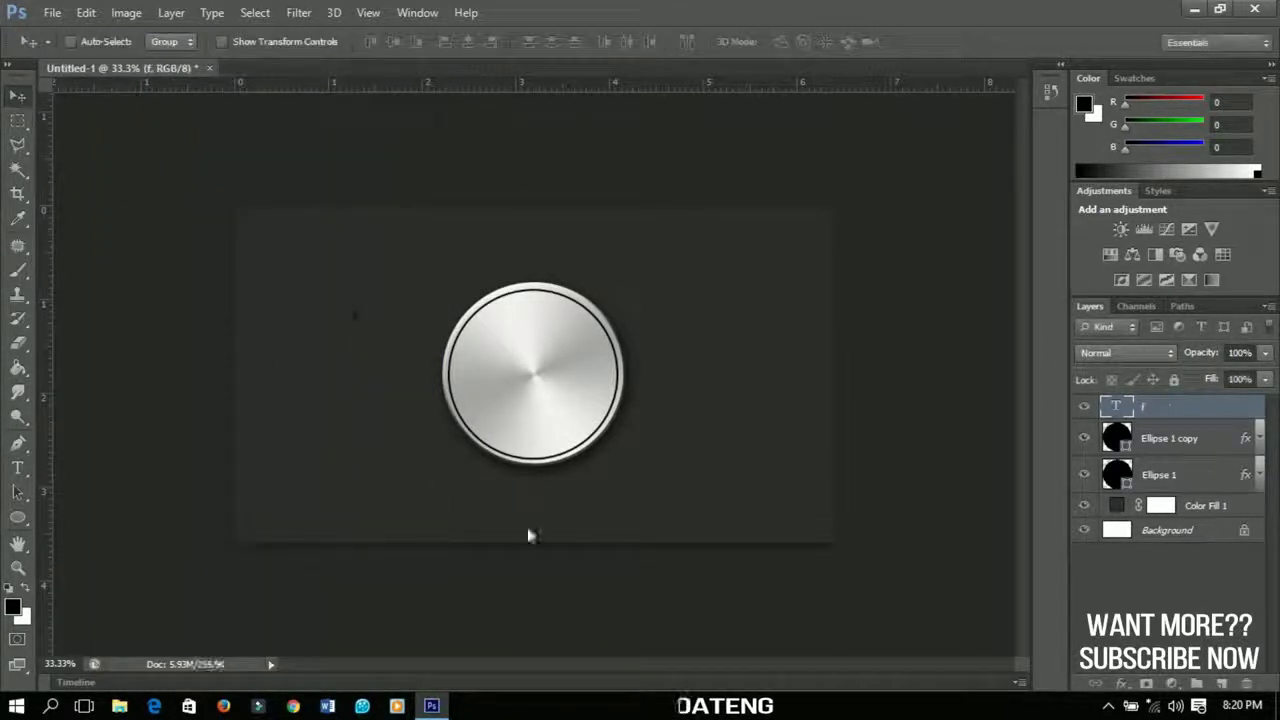
pyautogui.hotkey('ctrl', 't')
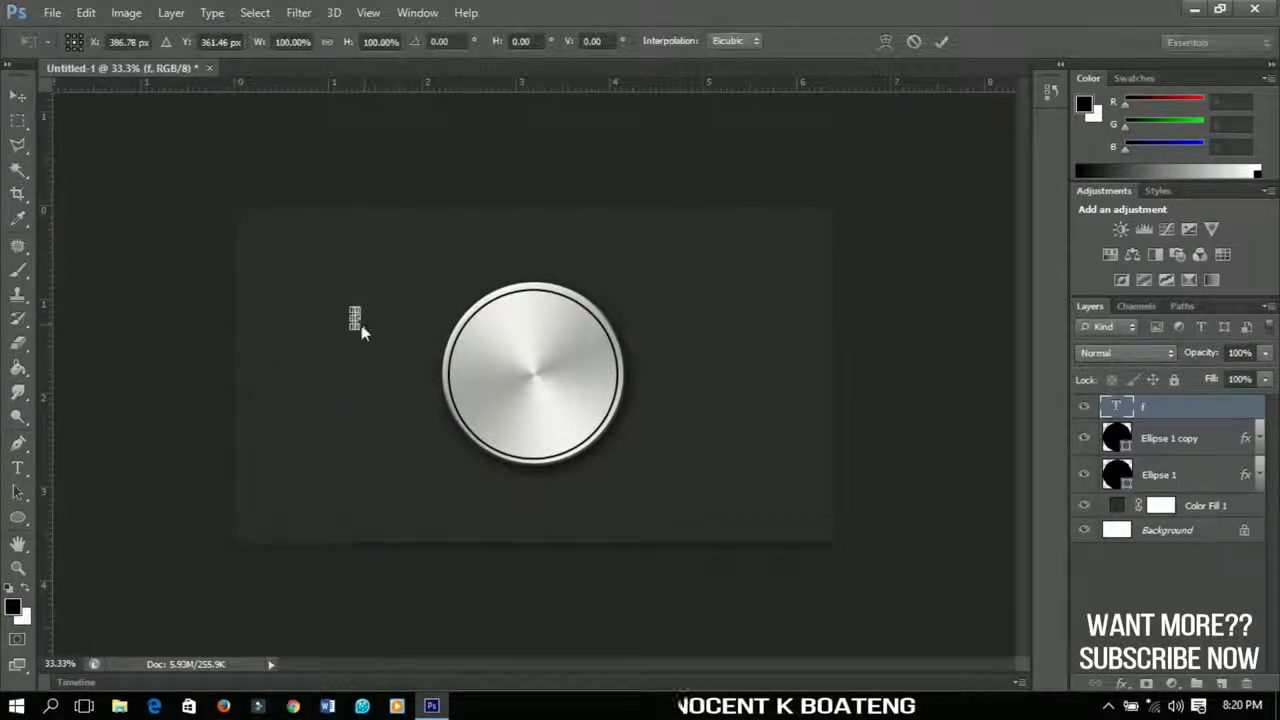
pyautogui.moveTo(358, 326); pyautogui.dragTo(441, 418)
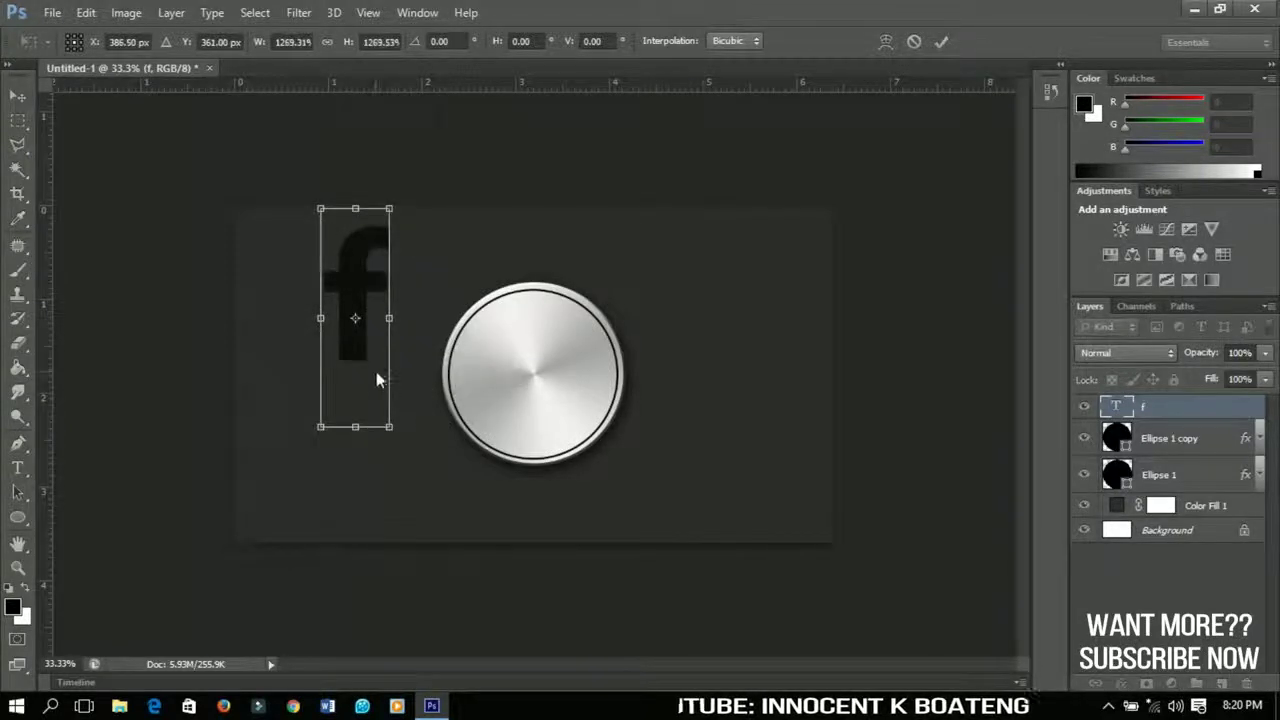
pyautogui.press('Return')
# - Centre the f horizontally and vertically on the canvas, then scale it down to fit the badge
pyautogui.hotkey('ctrl', 'a')
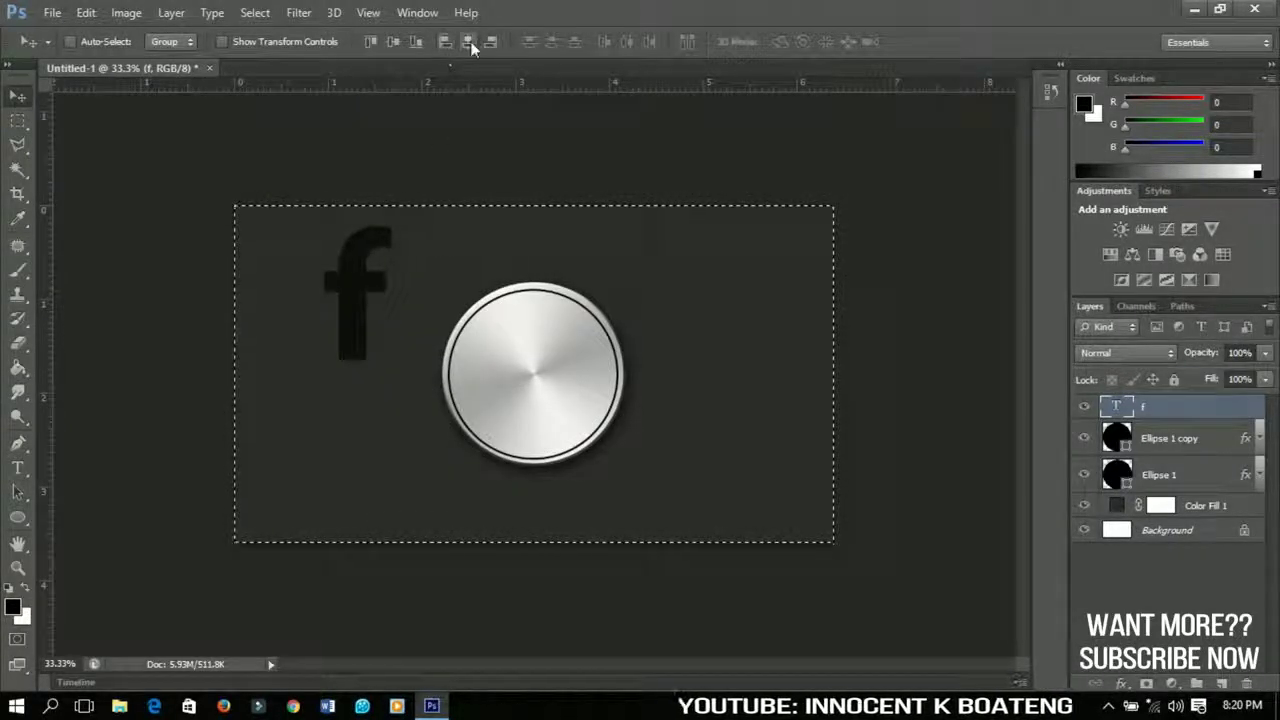
pyautogui.click(467, 41)
pyautogui.click(395, 42)
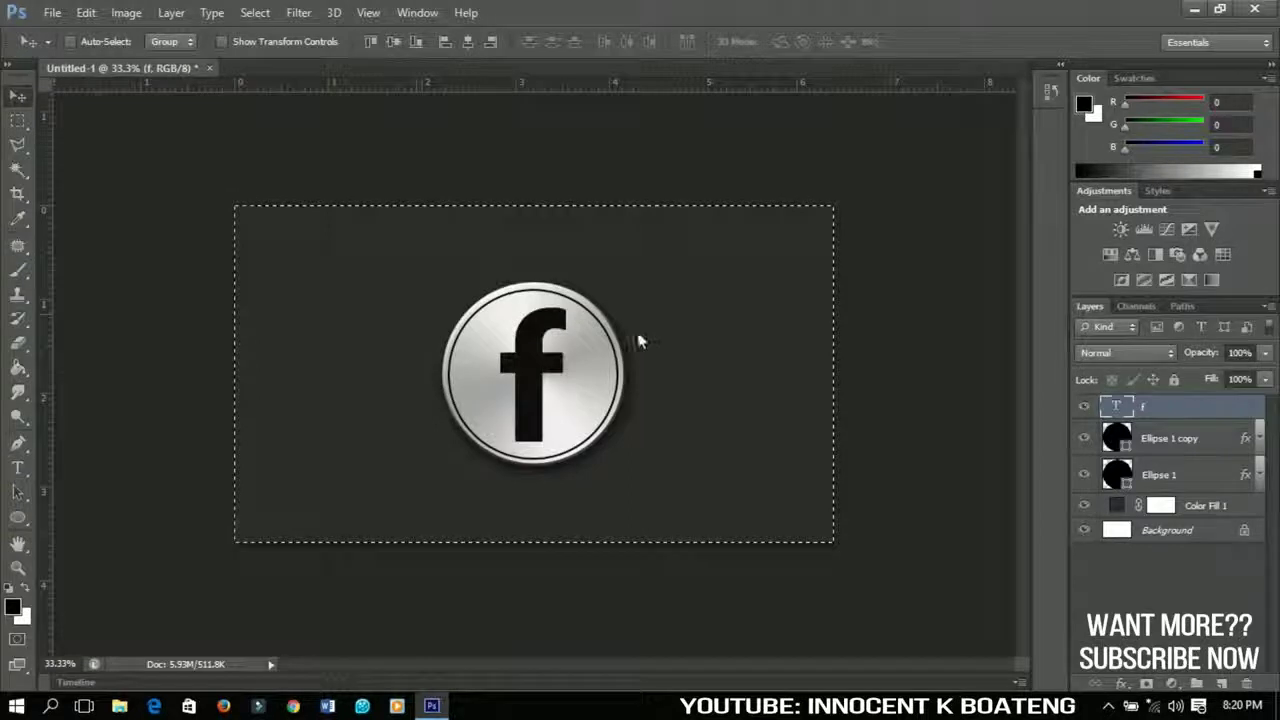
pyautogui.hotkey('ctrl', 'd')
pyautogui.hotkey('ctrl', 't')
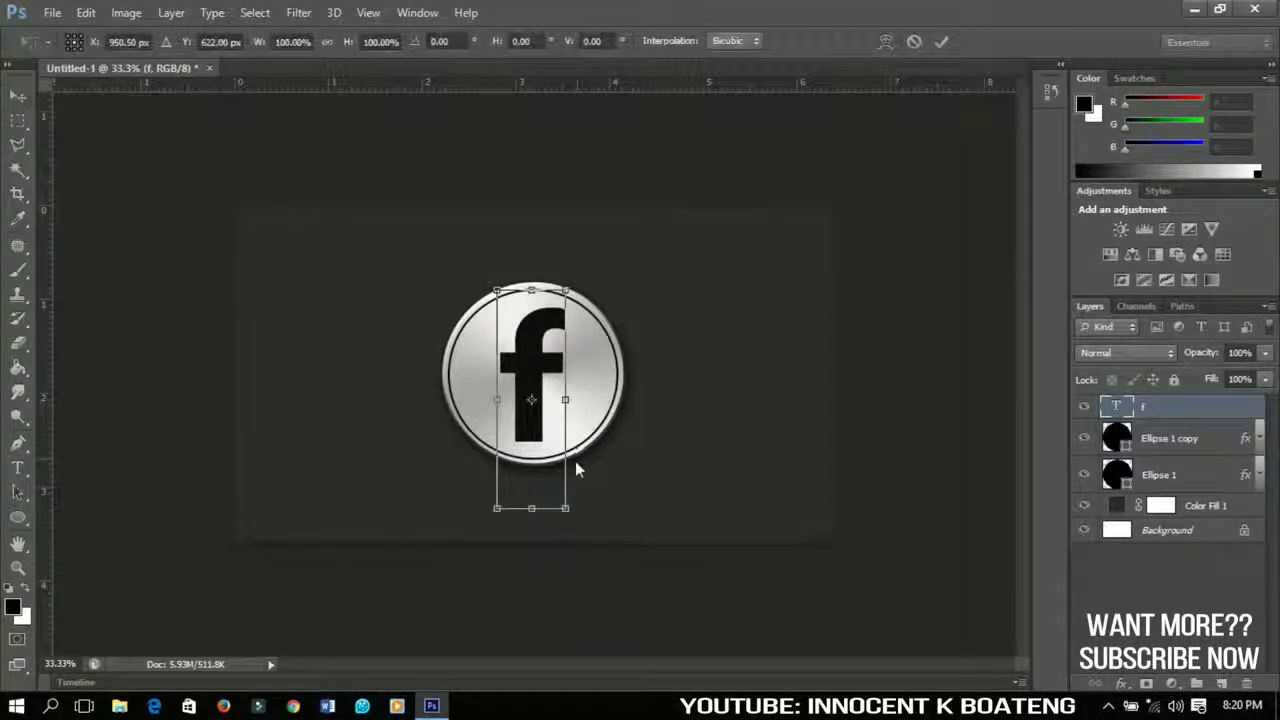
pyautogui.moveTo(561, 510); pyautogui.dragTo(538, 493)
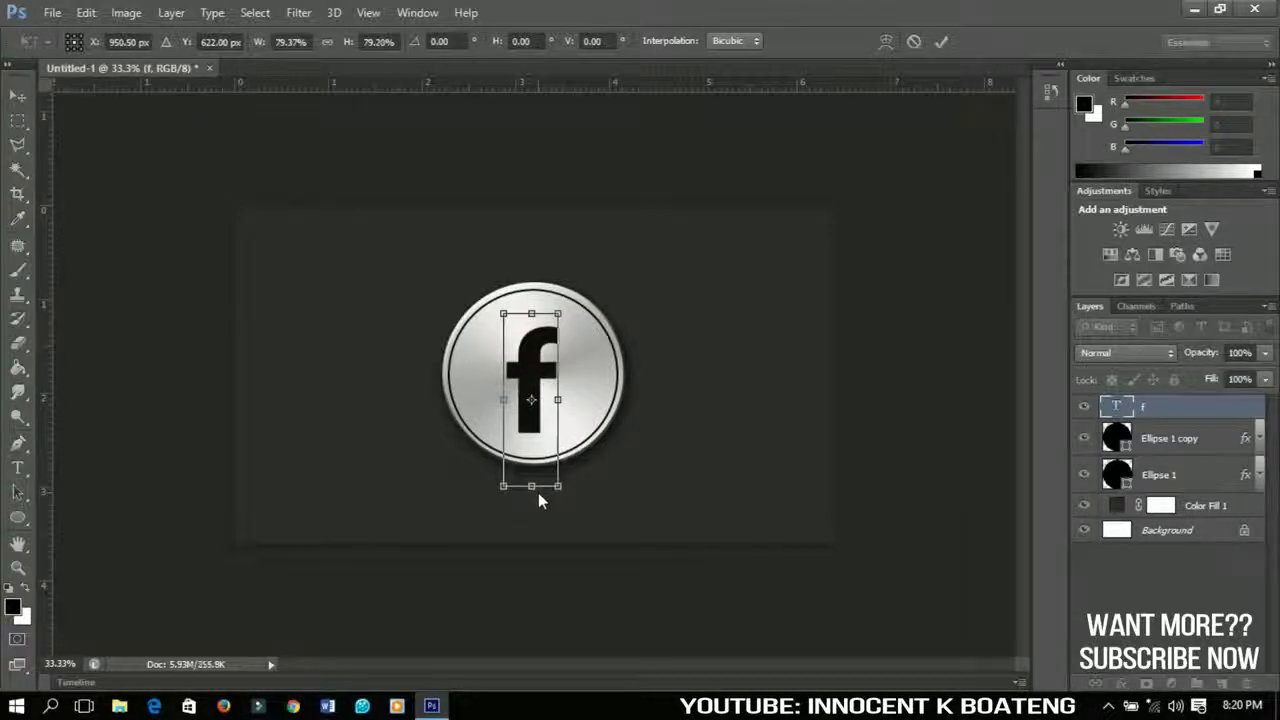
pyautogui.press('Return')
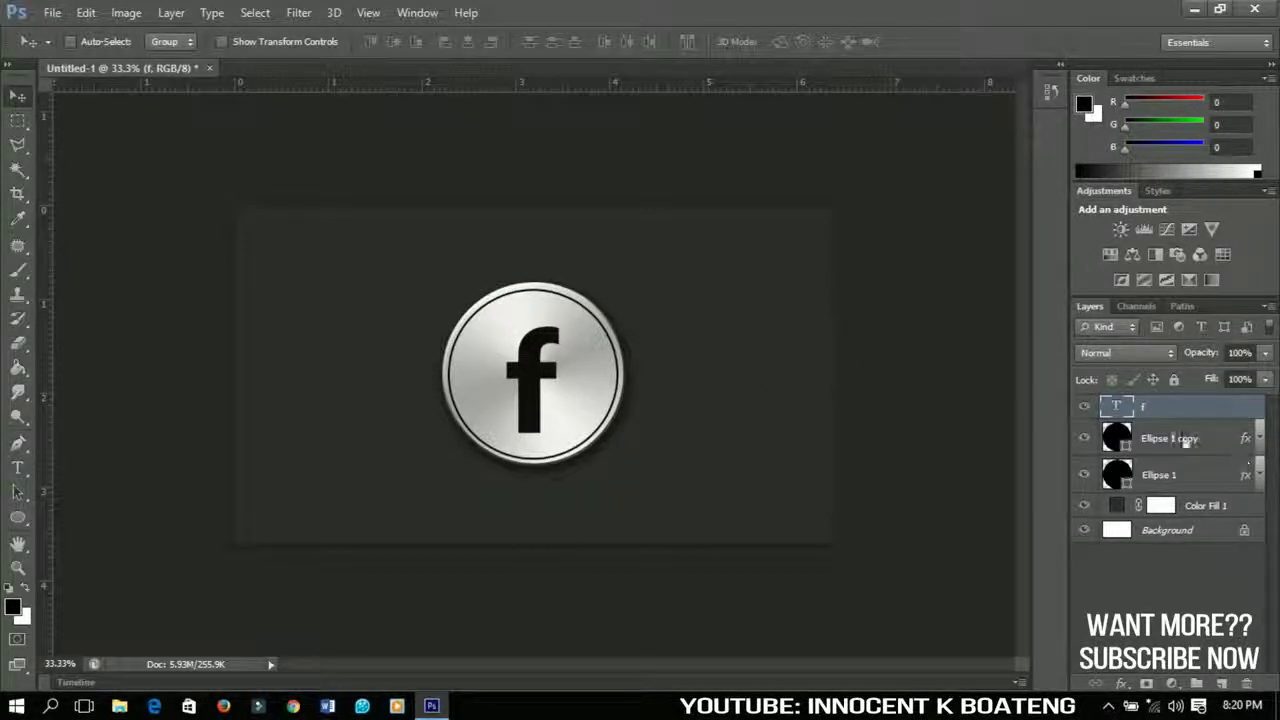
# - Hide the letter f layer
pyautogui.click(1085, 407)
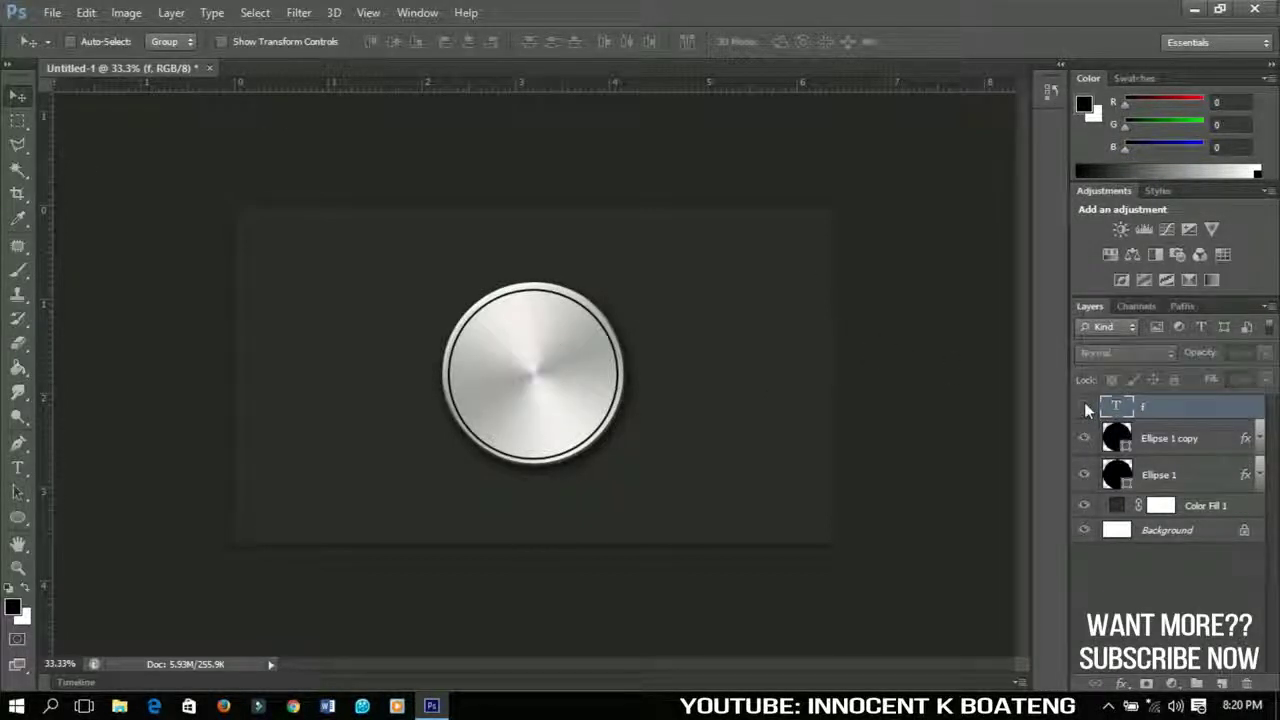
pyautogui.click(1085, 407)
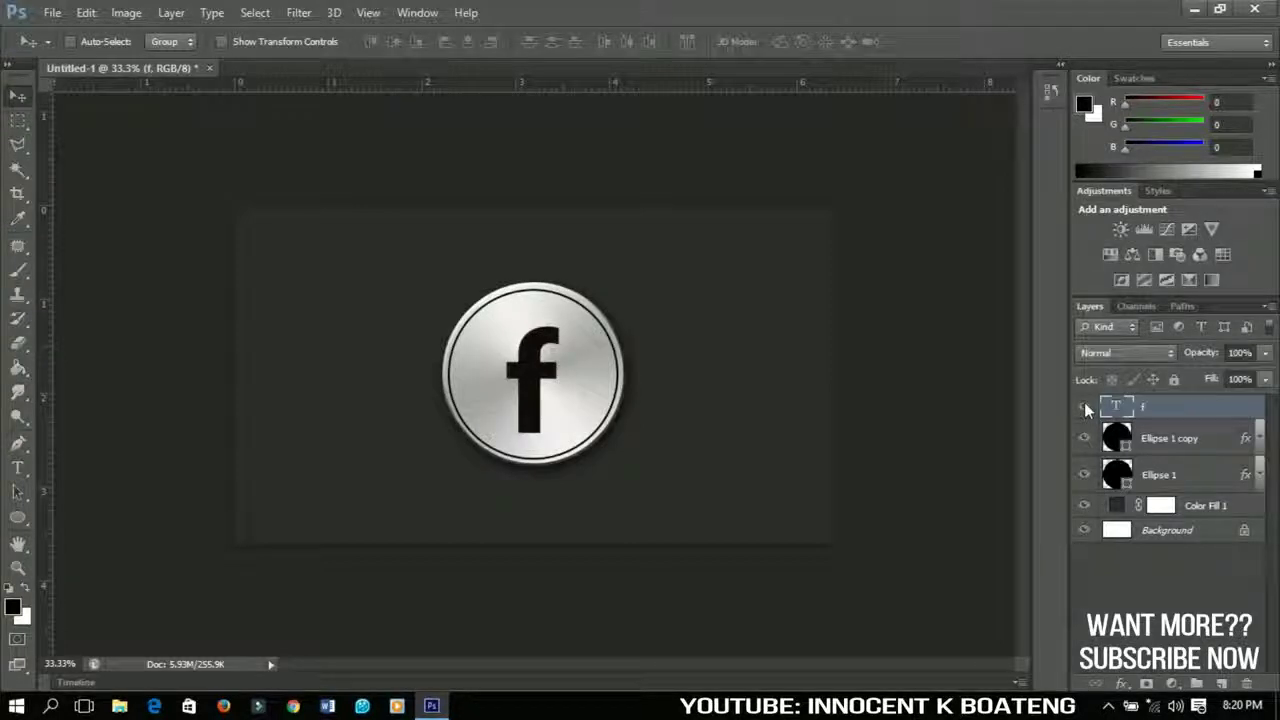
pyautogui.click(1085, 407)
# - Place instagram_PNG10 into the document, shrunk to fit inside the badge
pyautogui.click(52, 12)
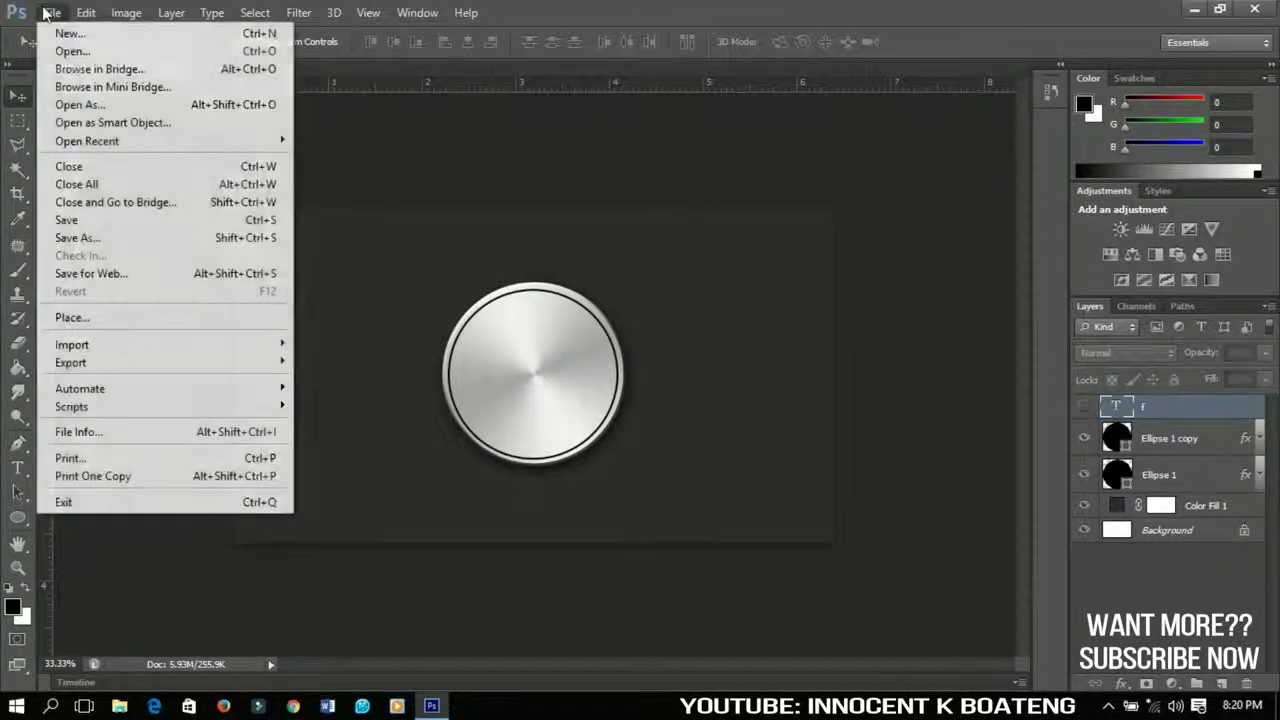
pyautogui.click(100, 320)
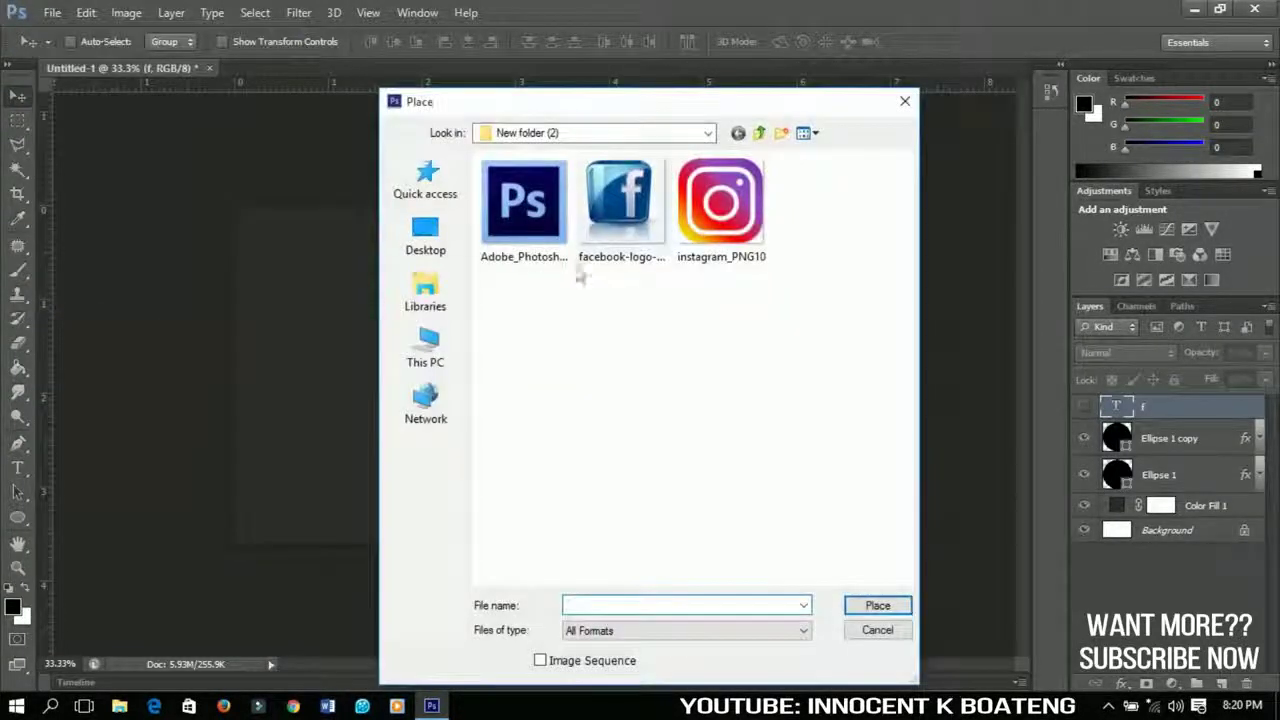
pyautogui.click(702, 248)
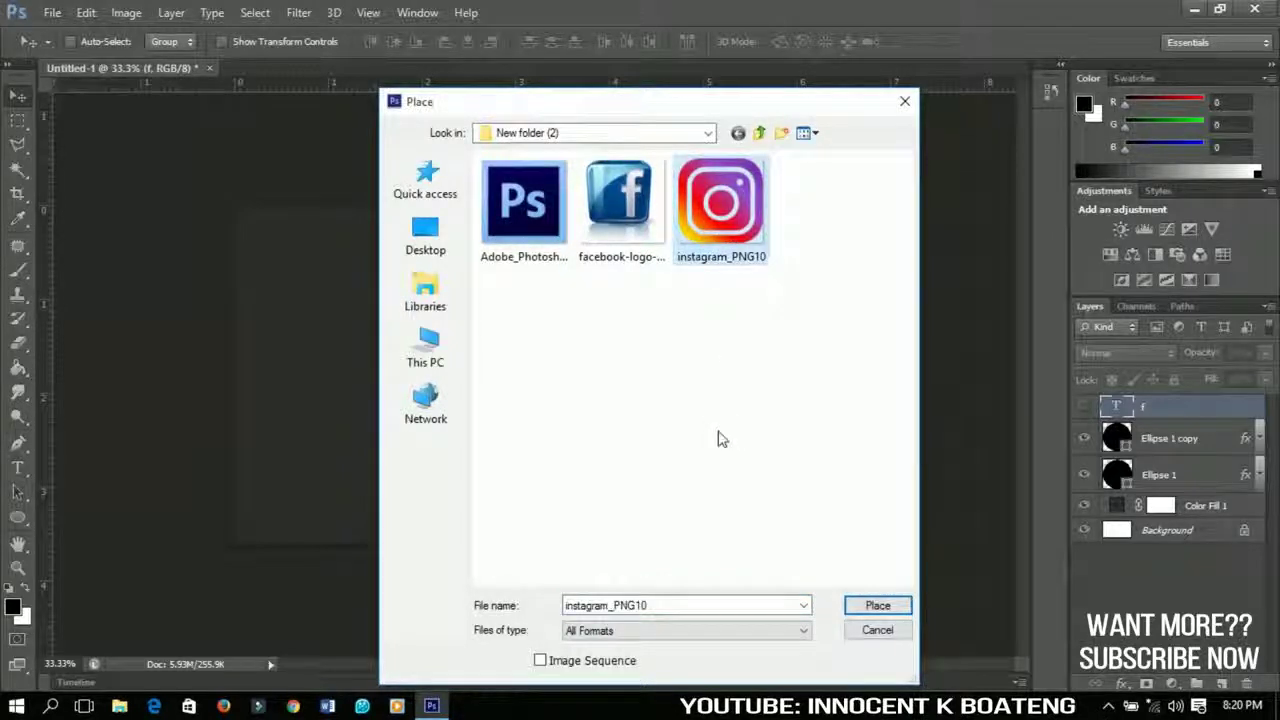
pyautogui.click(874, 606)
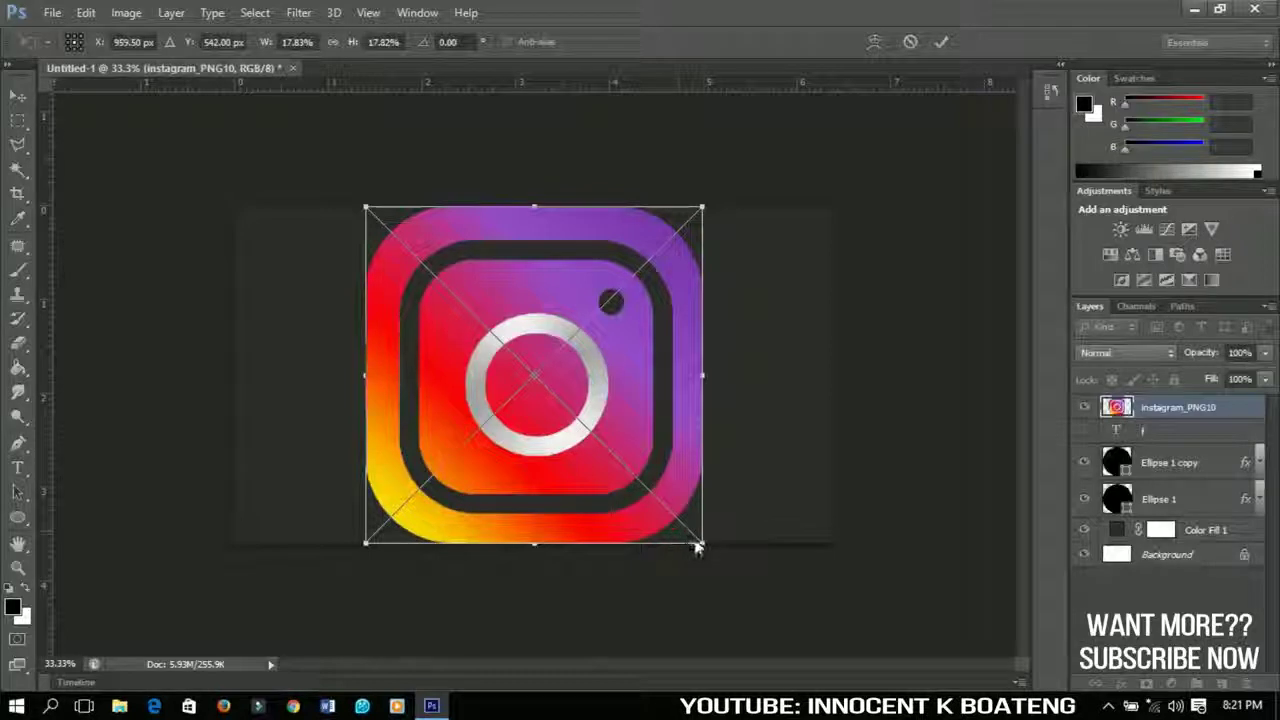
pyautogui.moveTo(700, 545); pyautogui.dragTo(556, 425)
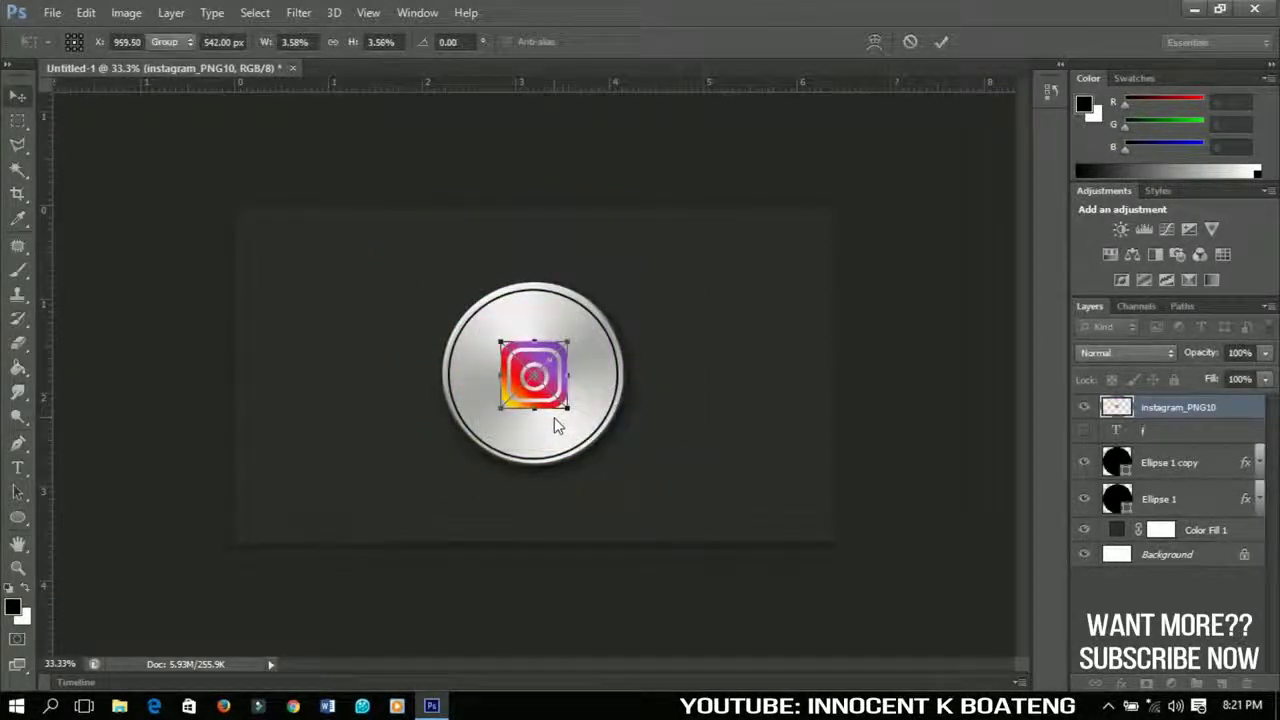
pyautogui.press('Return')
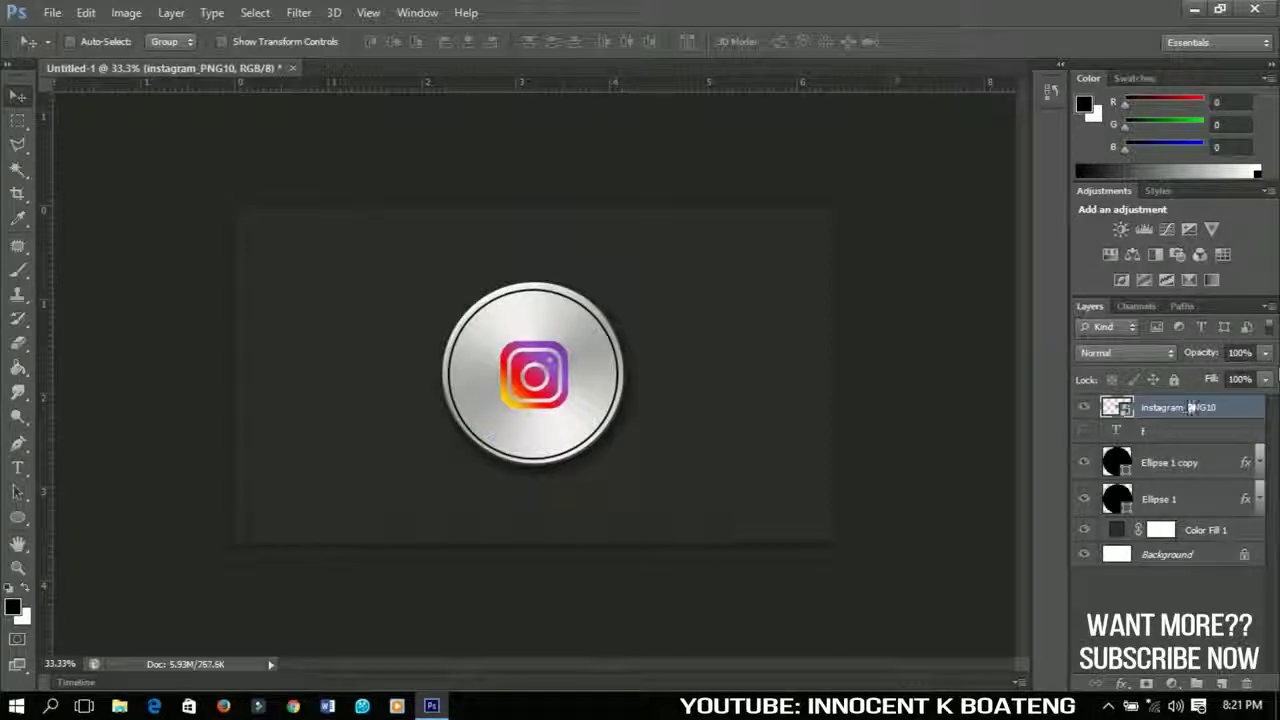
# - Rasterize the Instagram layer and give it a black Color Overlay layer style
pyautogui.rightClick(1188, 407)
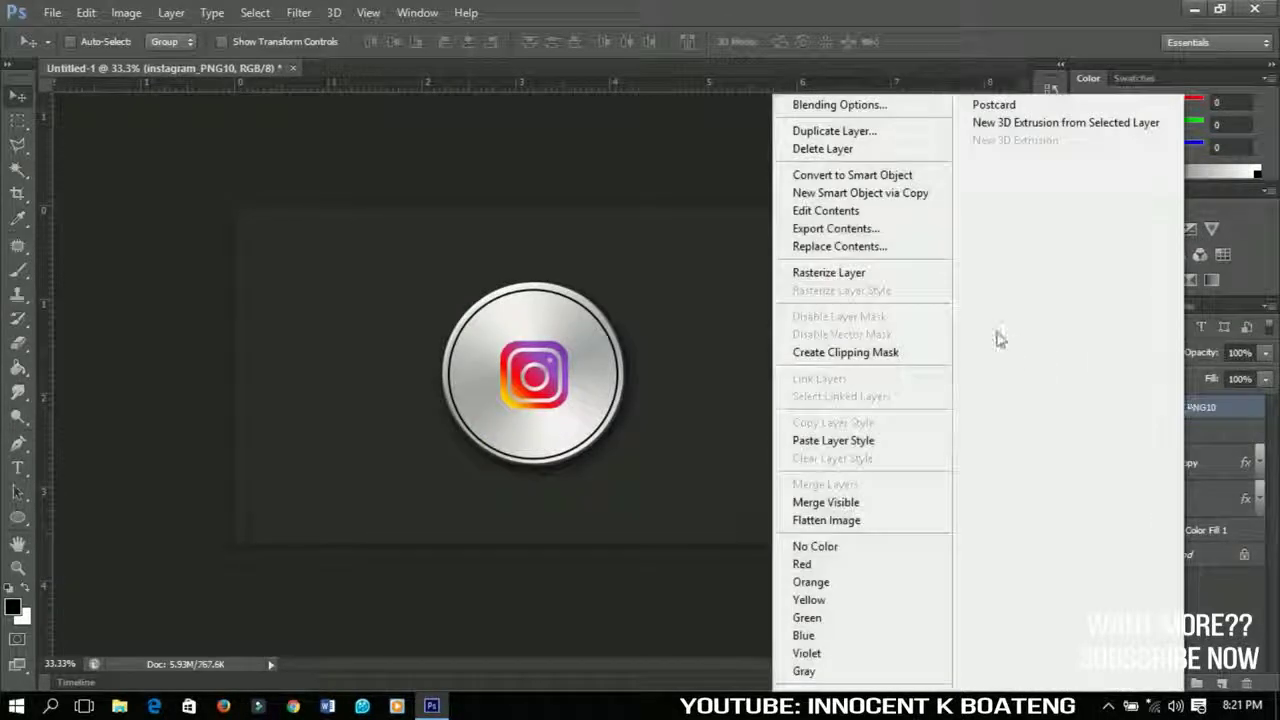
pyautogui.click(843, 273)
pyautogui.rightClick(1149, 406)
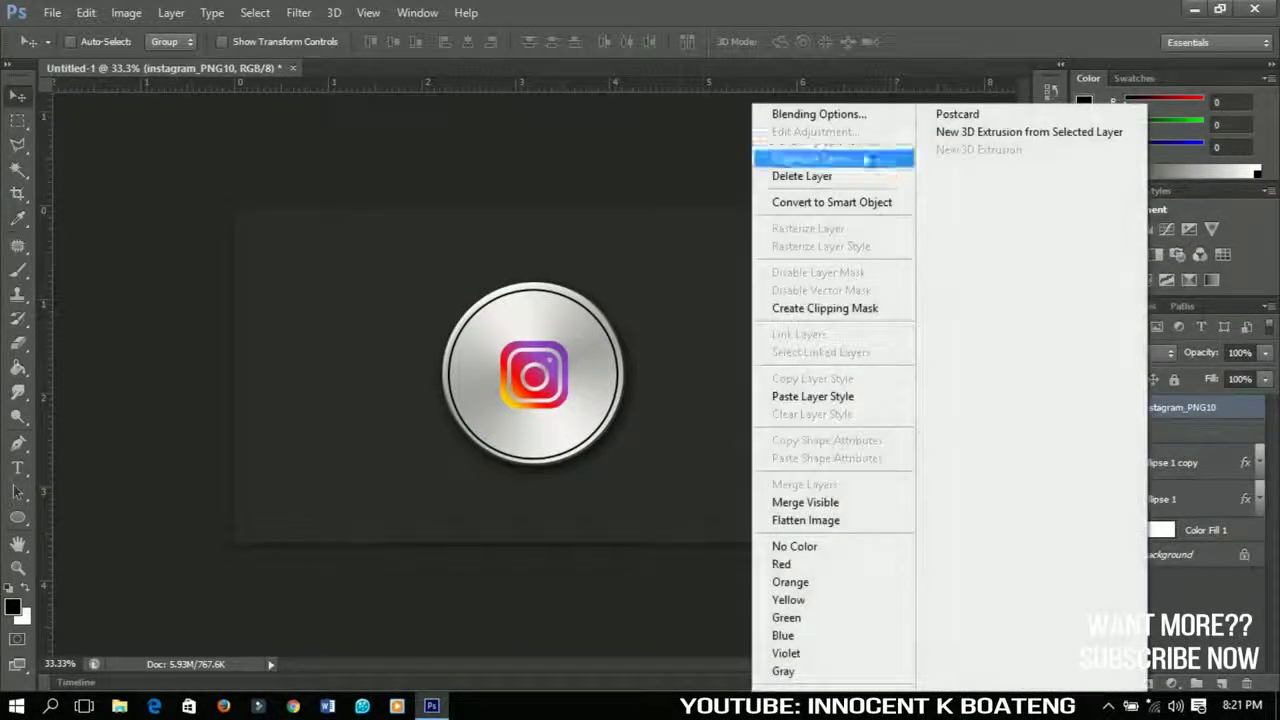
pyautogui.click(843, 116)
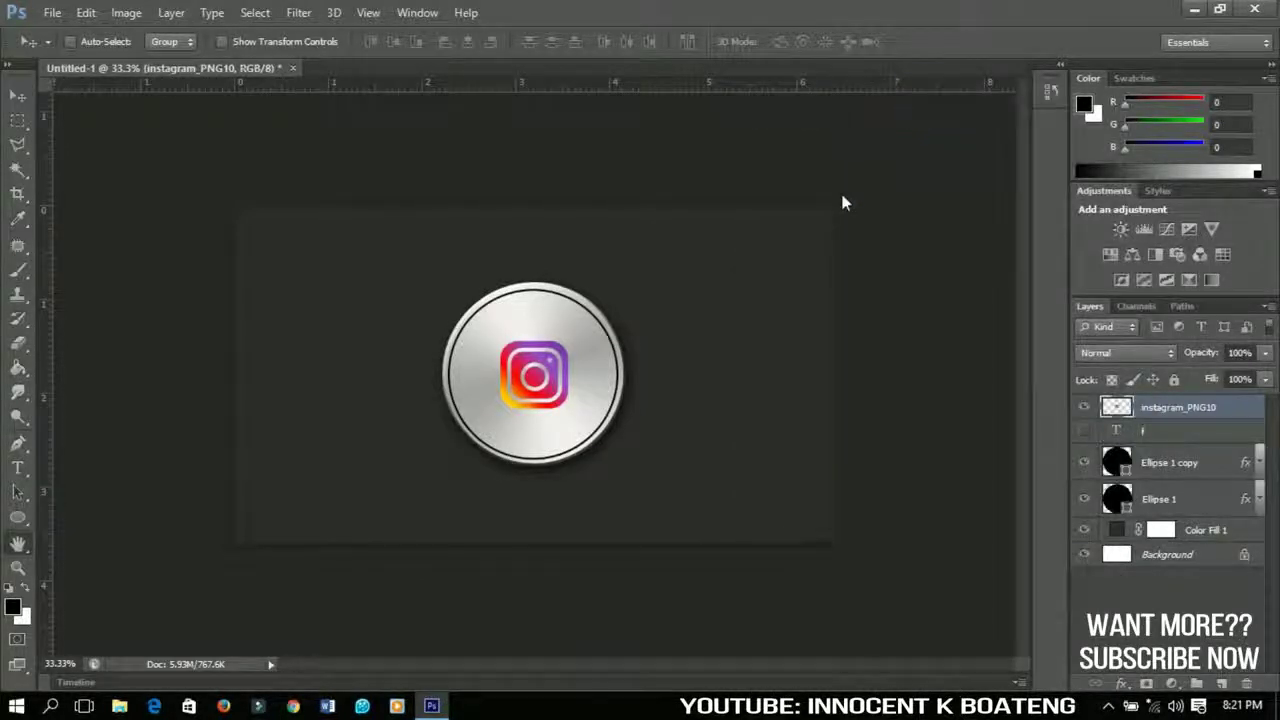
pyautogui.click(666, 363)
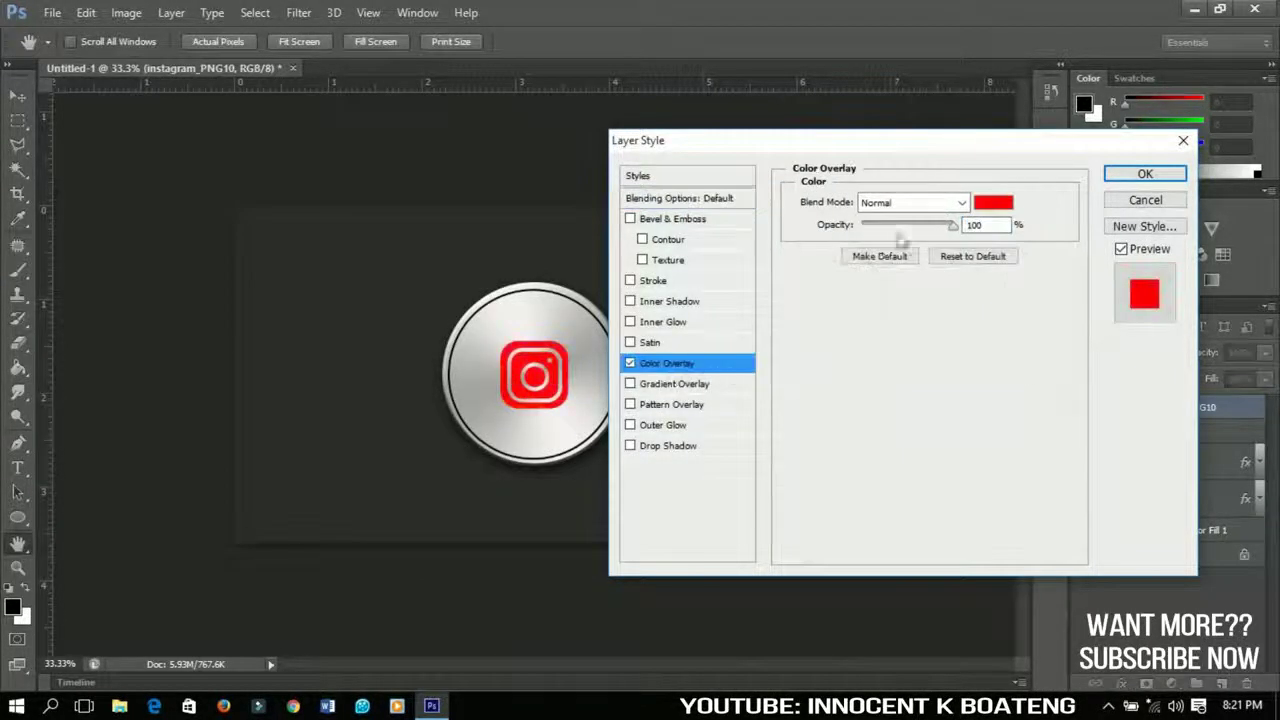
pyautogui.click(993, 202)
pyautogui.moveTo(646, 471); pyautogui.dragTo(605, 473)
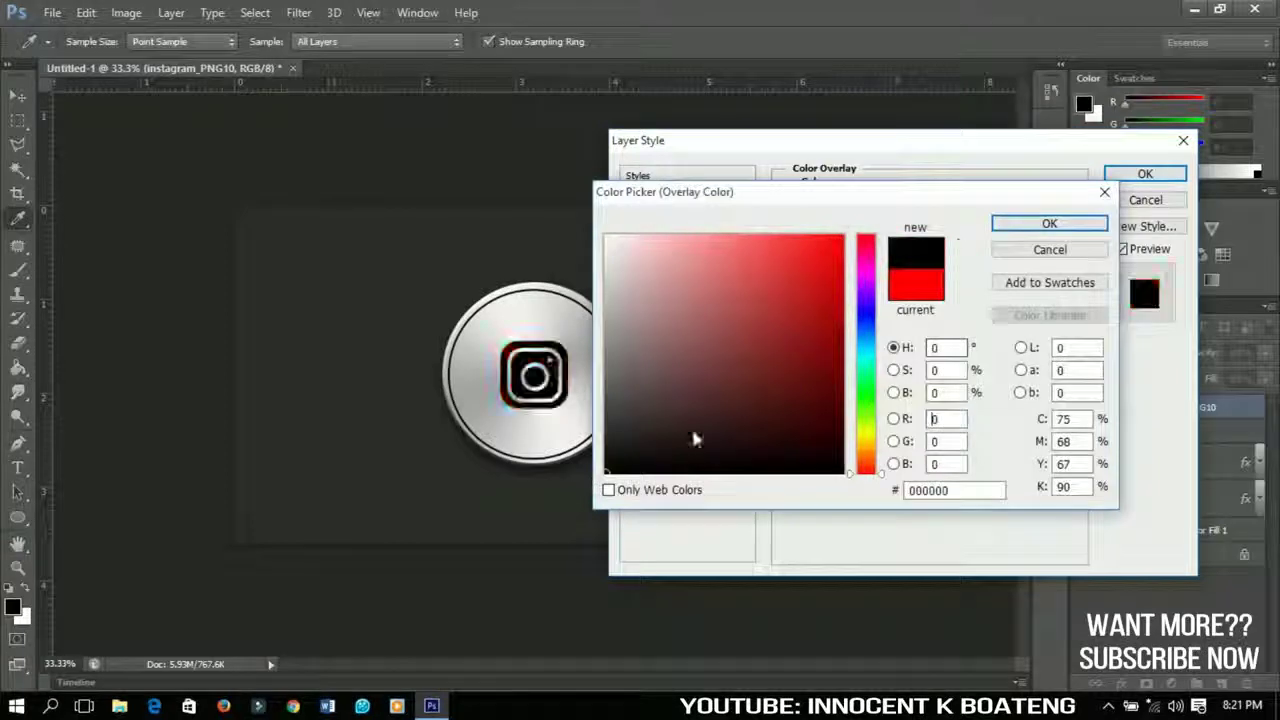
pyautogui.click(1105, 191)
pyautogui.click(1145, 174)
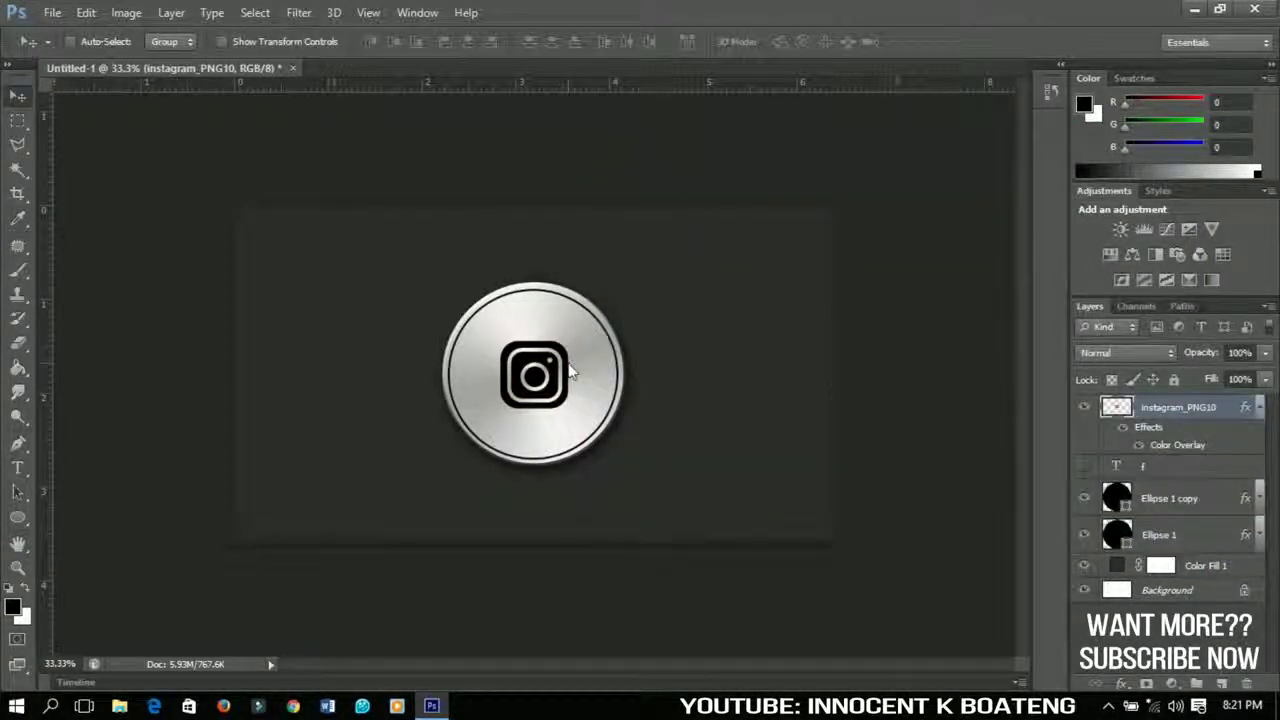
pyautogui.hotkey('ctrl', '+')
pyautogui.hotkey('ctrl', '+')
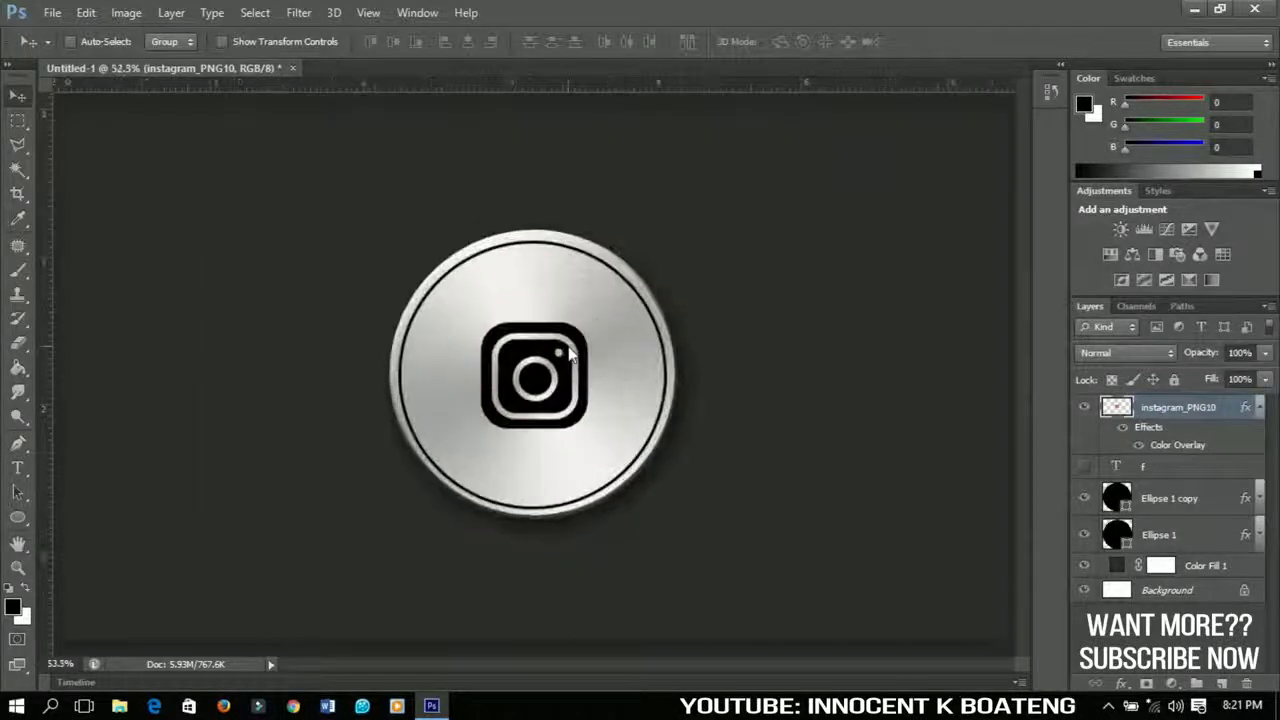
pyautogui.hotkey('ctrl', '+')
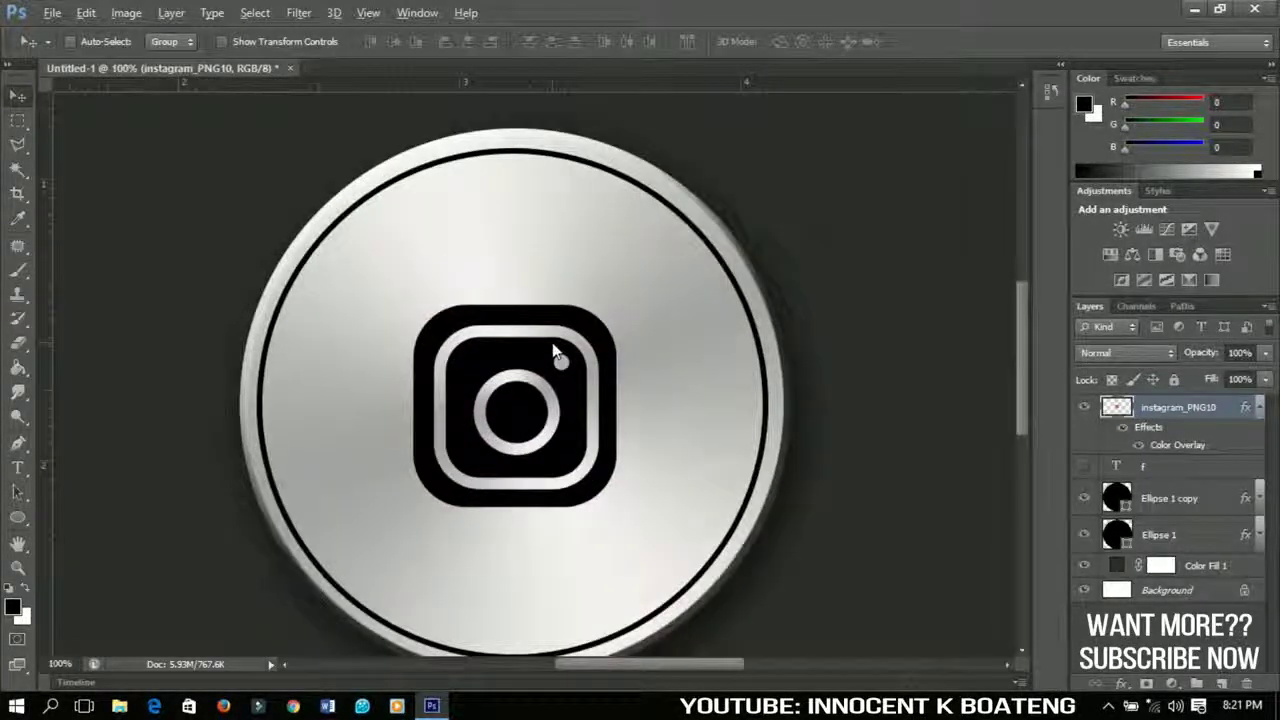
pyautogui.hotkey('ctrl', '-')
pyautogui.hotkey('ctrl', '-')
pyautogui.hotkey('ctrl', '-')
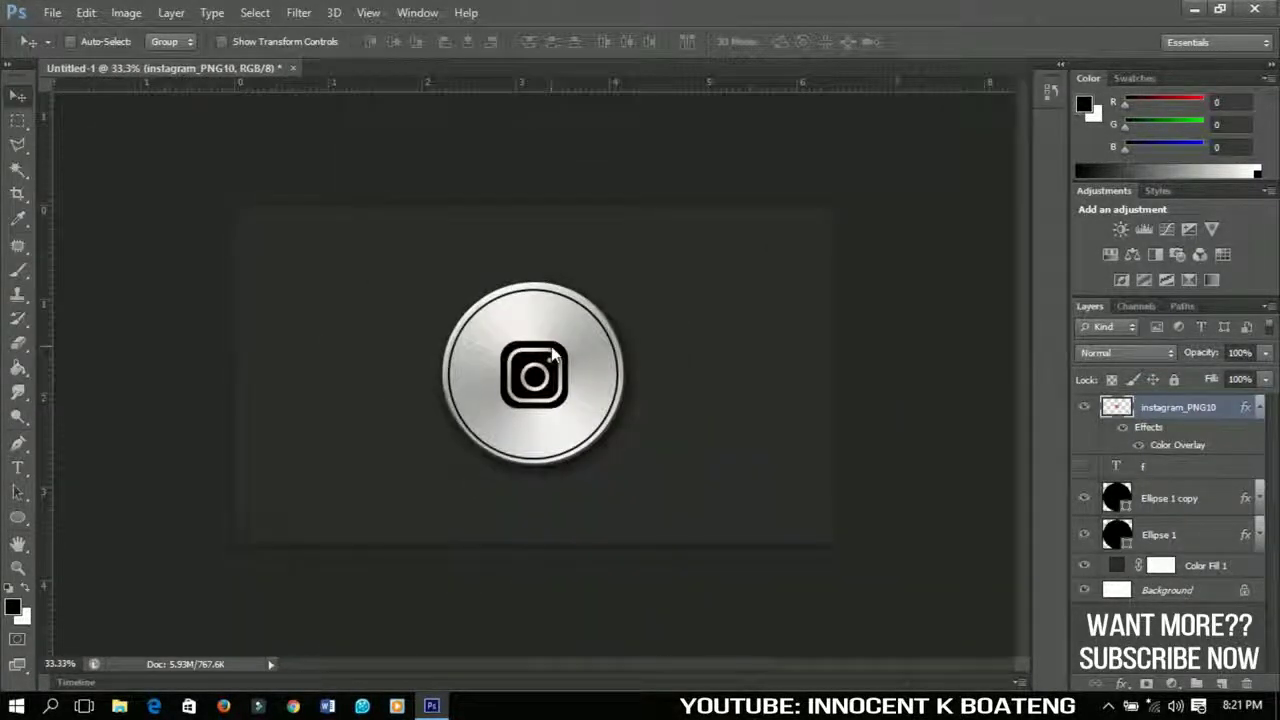